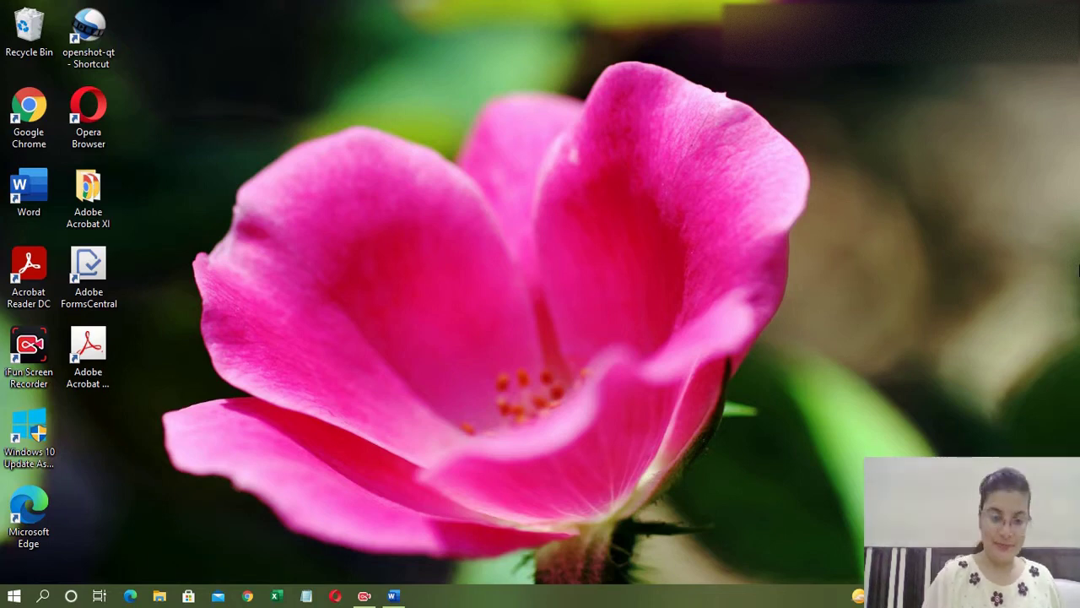
Step: Bring the open Document1 Word window to the front, full screen
left_click(397, 596)
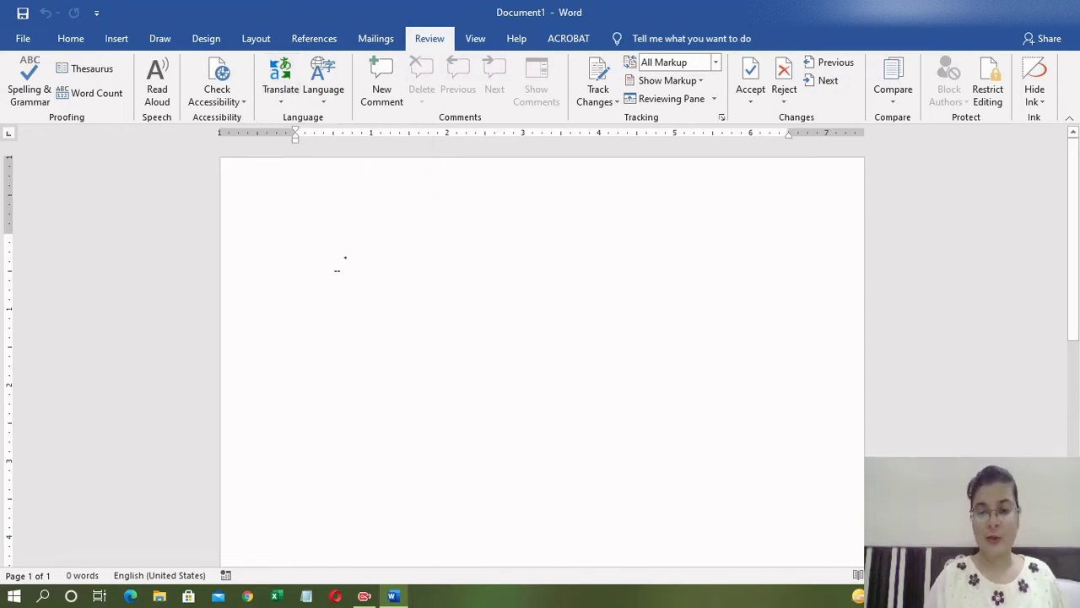
Step: Generate five paragraphs of sample text with =rand()
type("=ra")
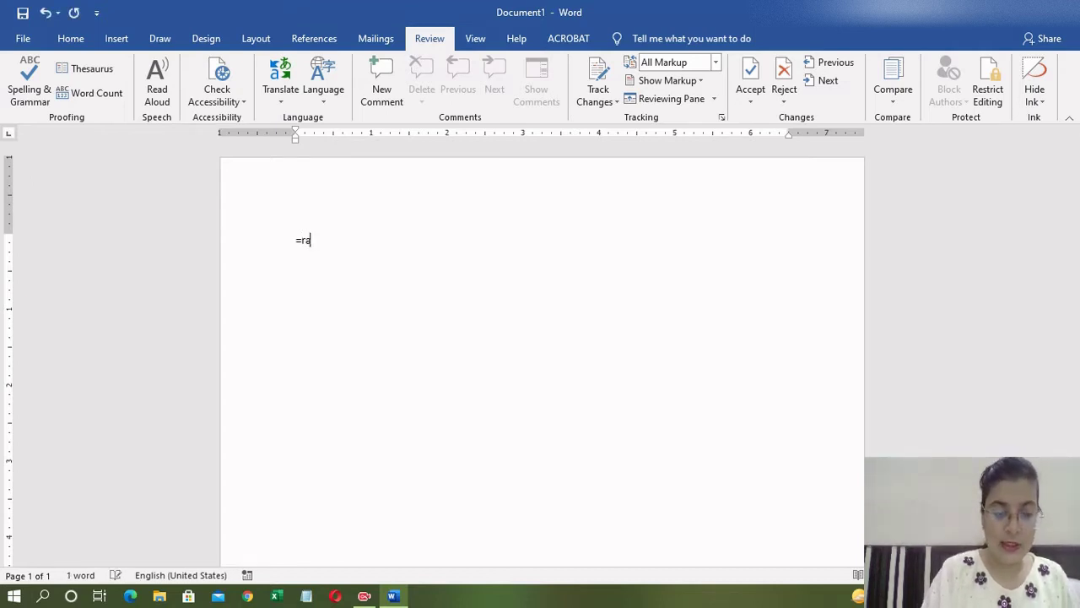
type("nd(")
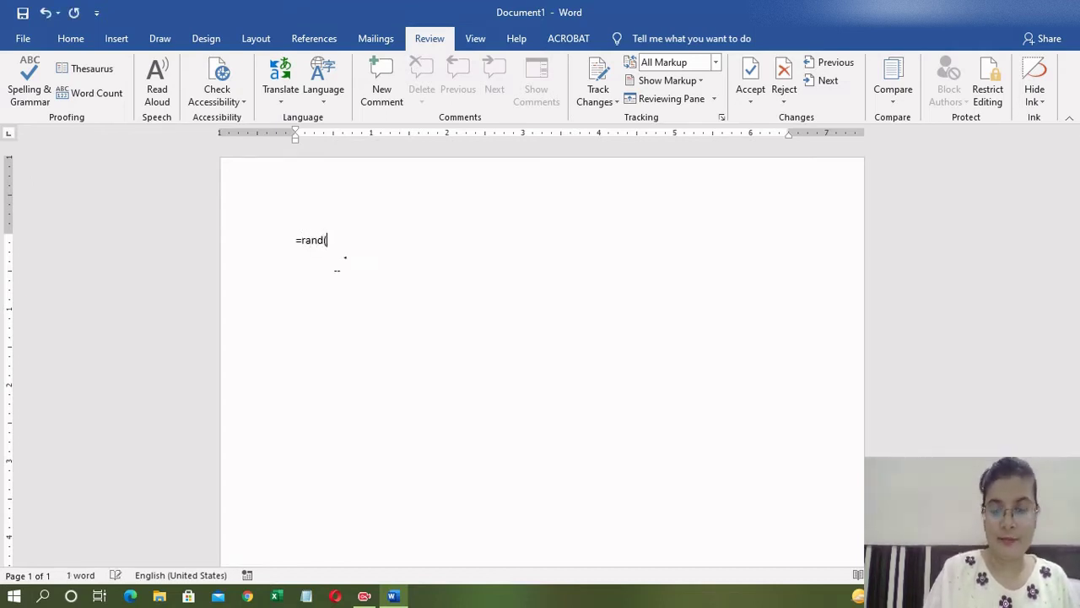
type(")")
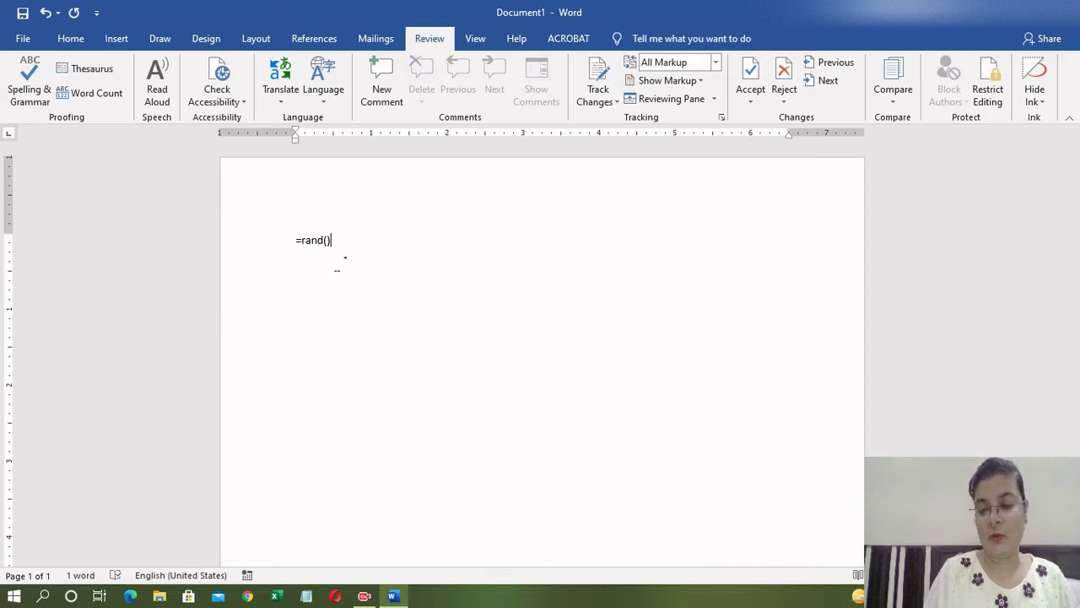
key("Return")
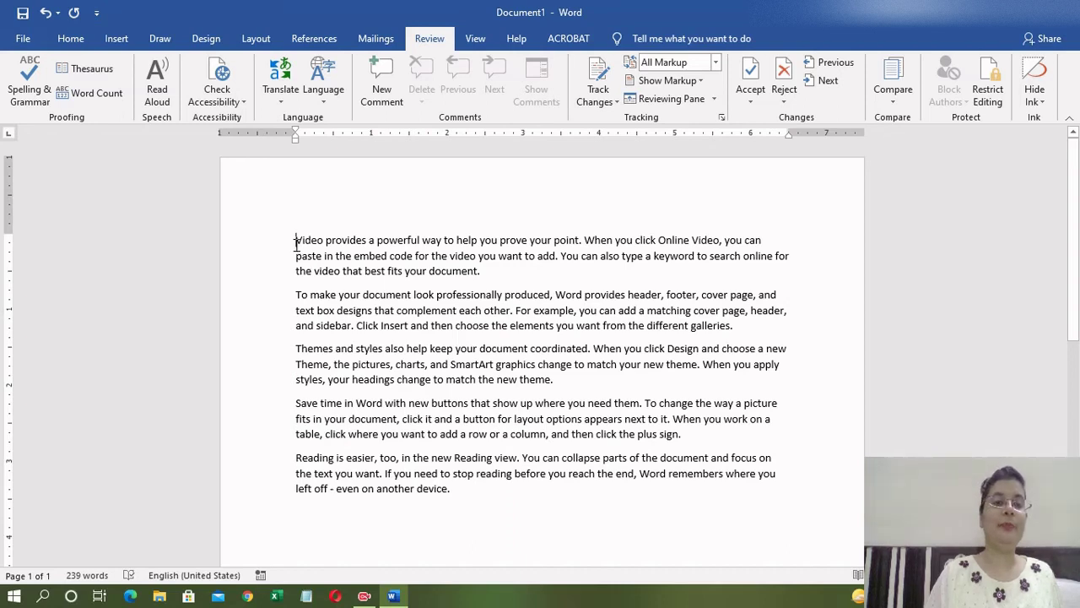
Step: Open the Translator pane using Review's Translate Selection option
left_click(277, 102)
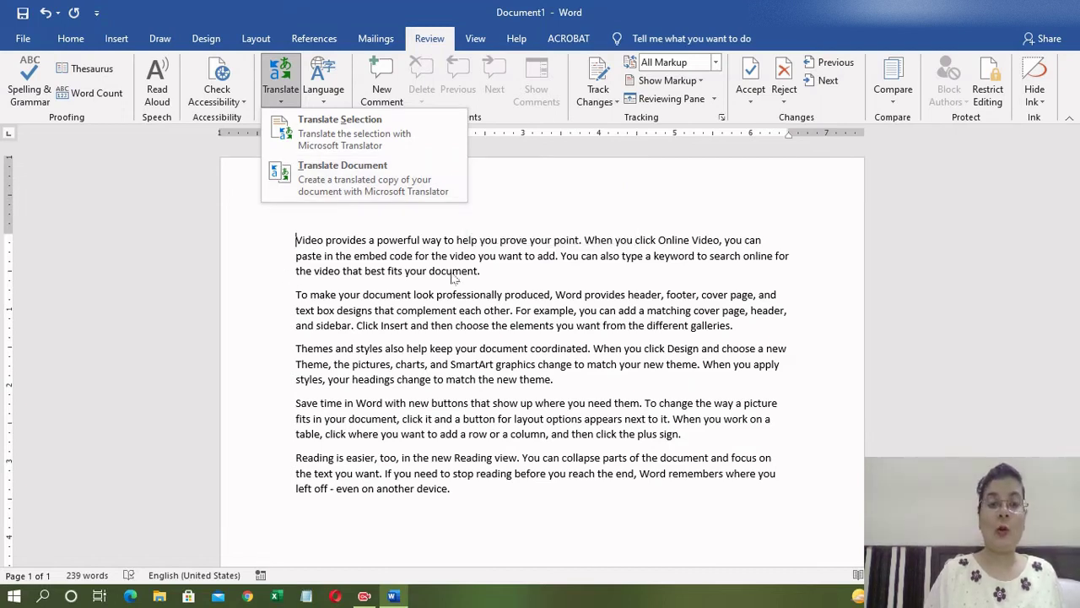
left_click(453, 279)
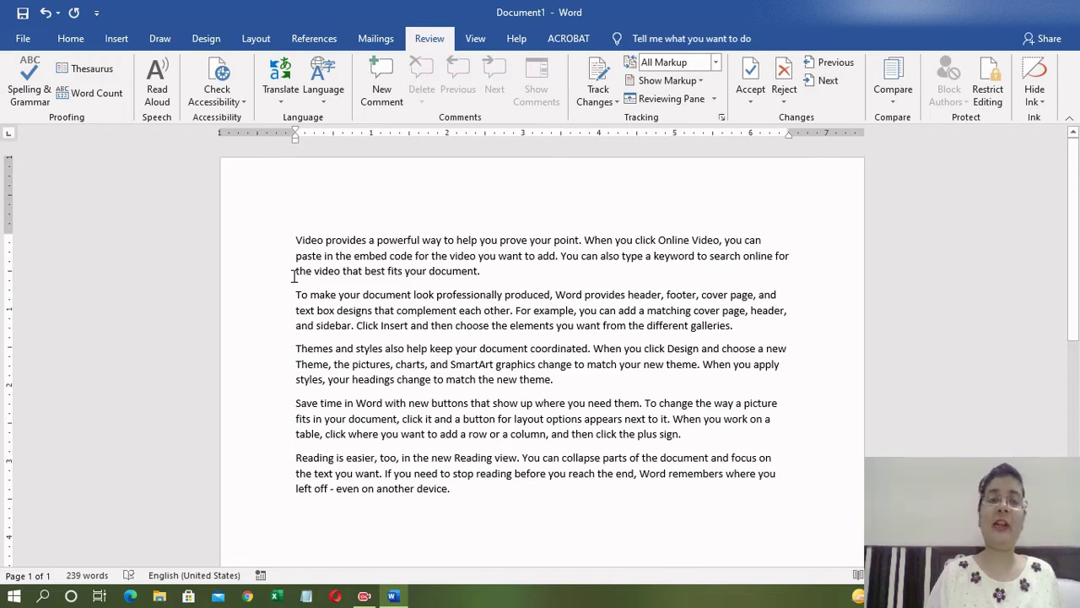
left_click(282, 105)
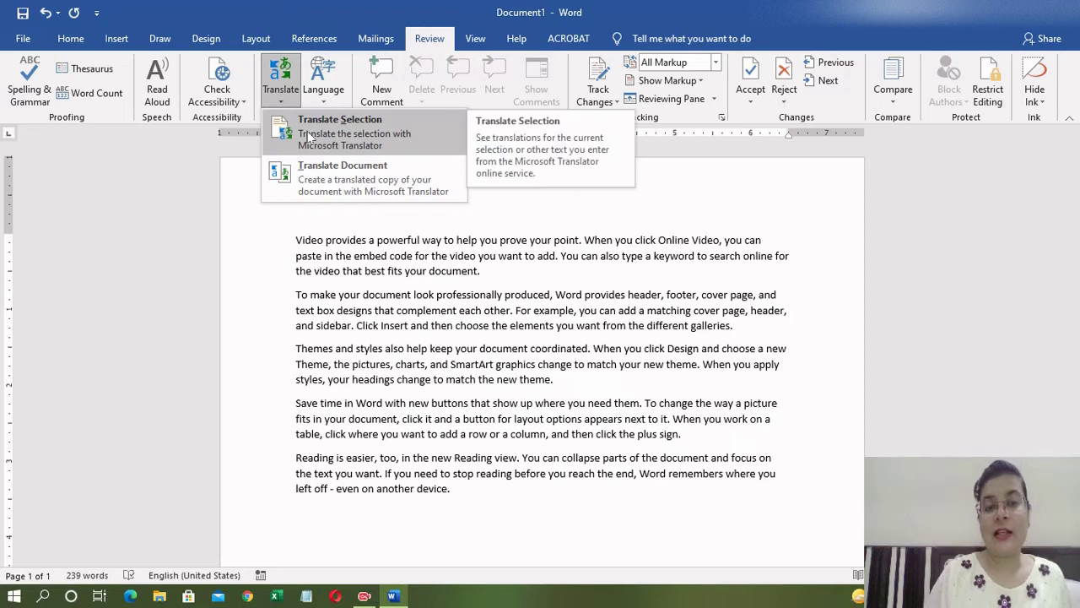
left_click(309, 137)
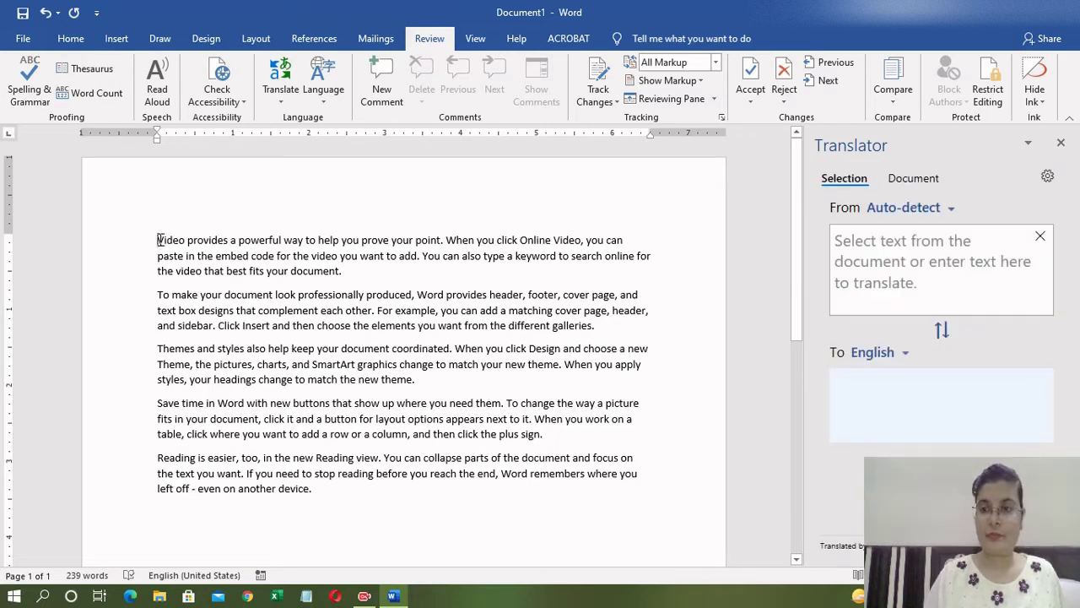
Step: Select the first paragraph and set the Translator's target language to Hindi
left_click_drag(160, 241, 352, 270)
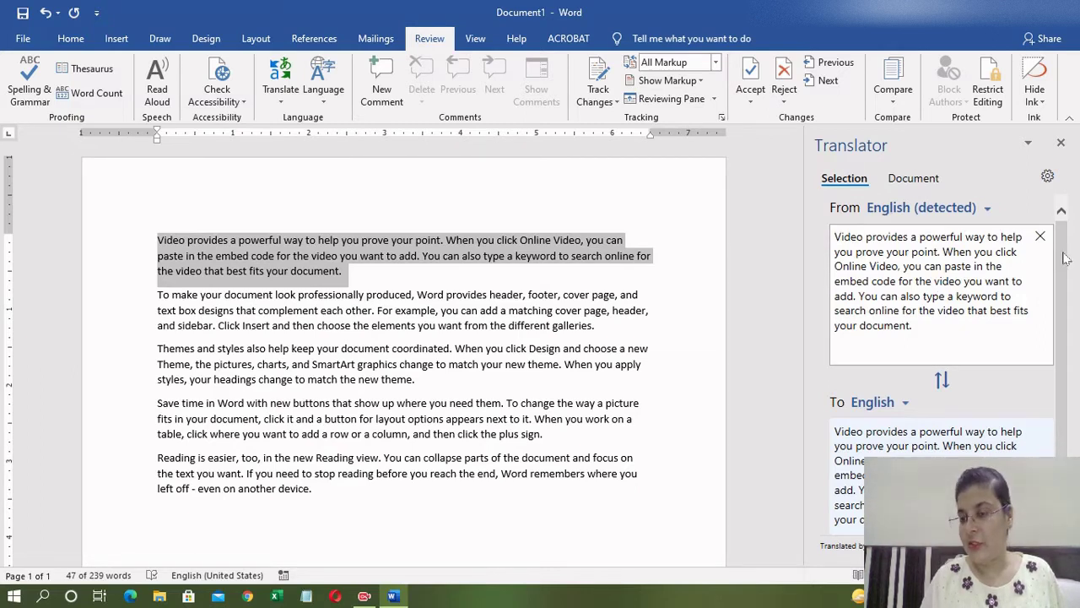
scroll(1065, 259, "down", 2)
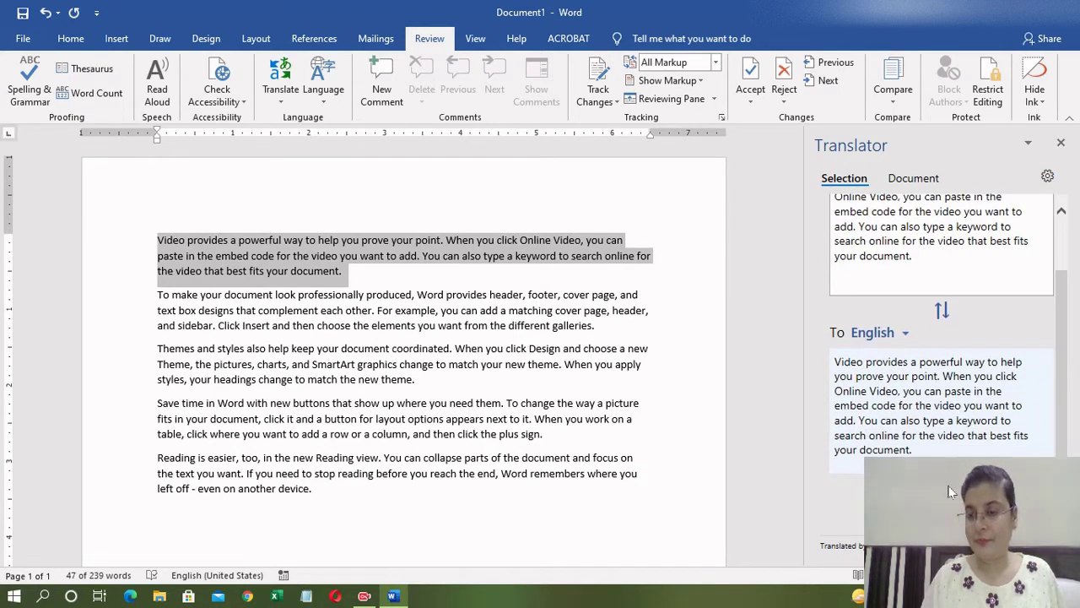
left_click(904, 334)
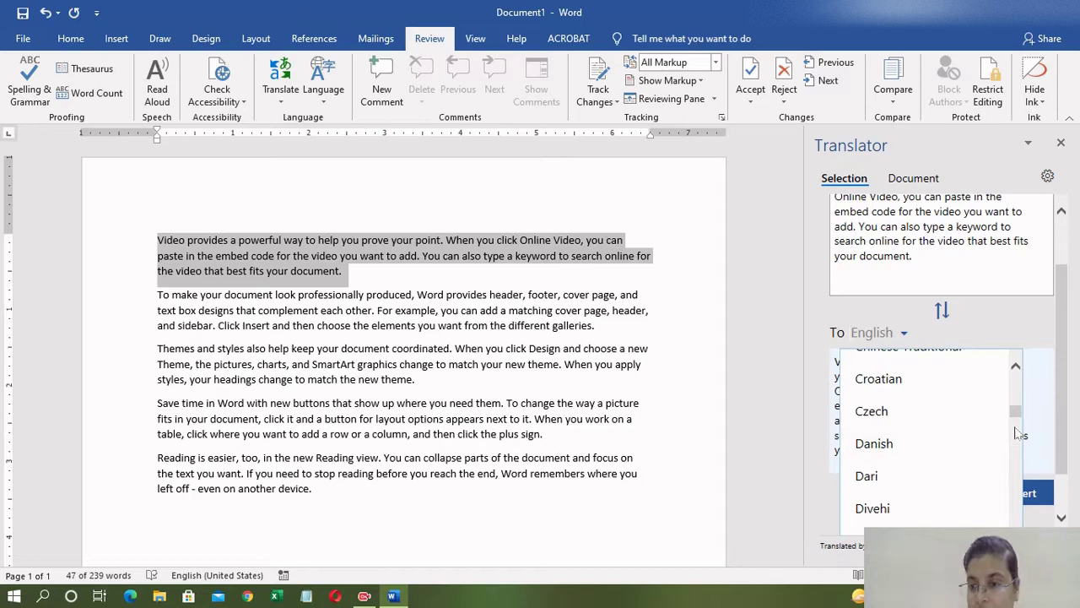
scroll(1018, 433, "down", 1)
scroll(1019, 433, "down", 2)
scroll(1020, 435, "down", 1)
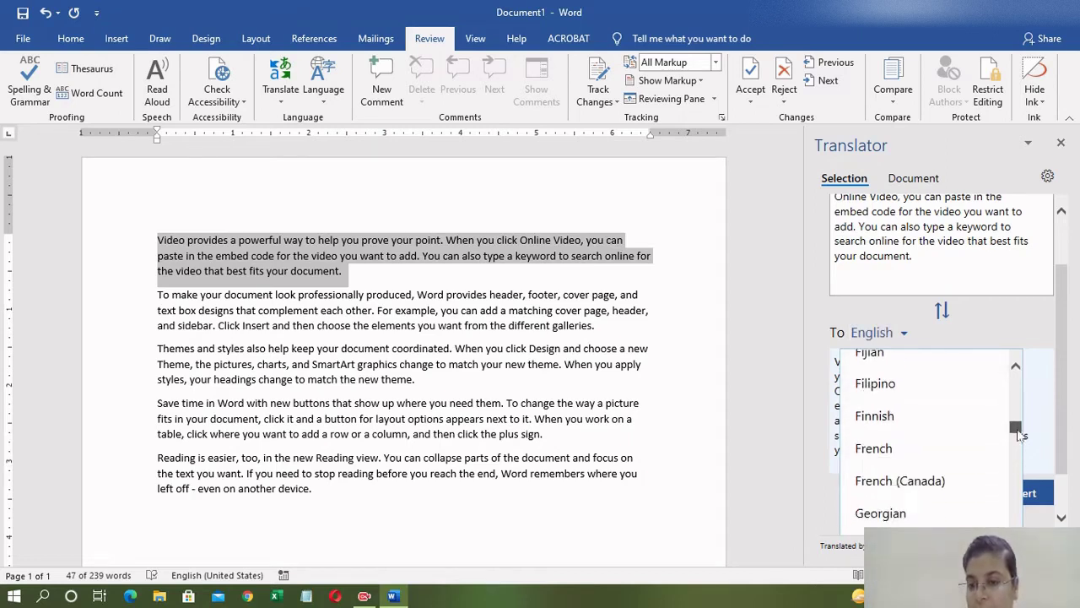
left_click_drag(1019, 433, 1020, 449)
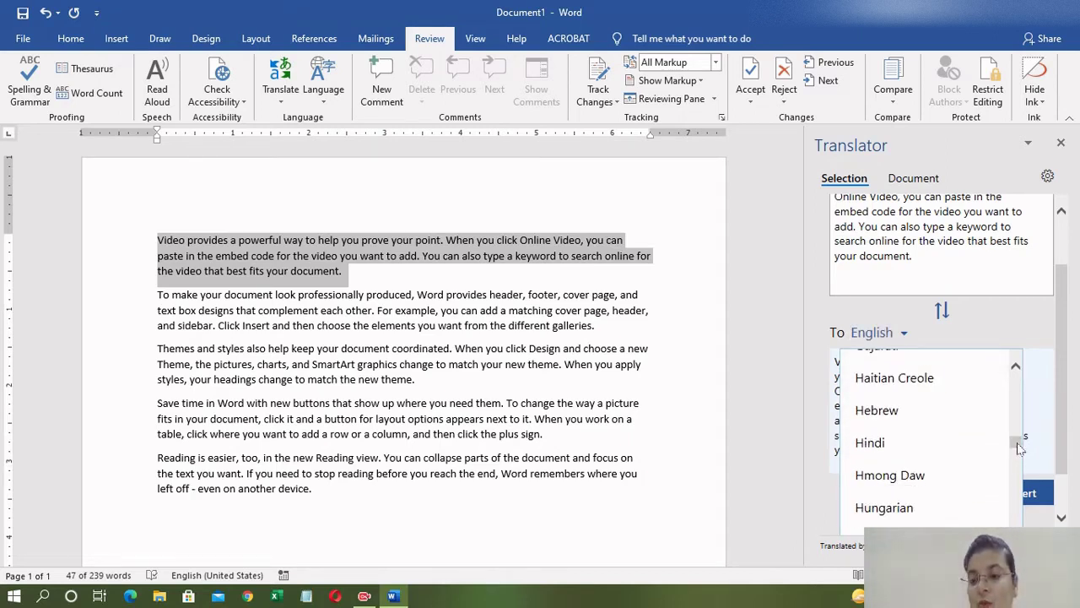
left_click(875, 445)
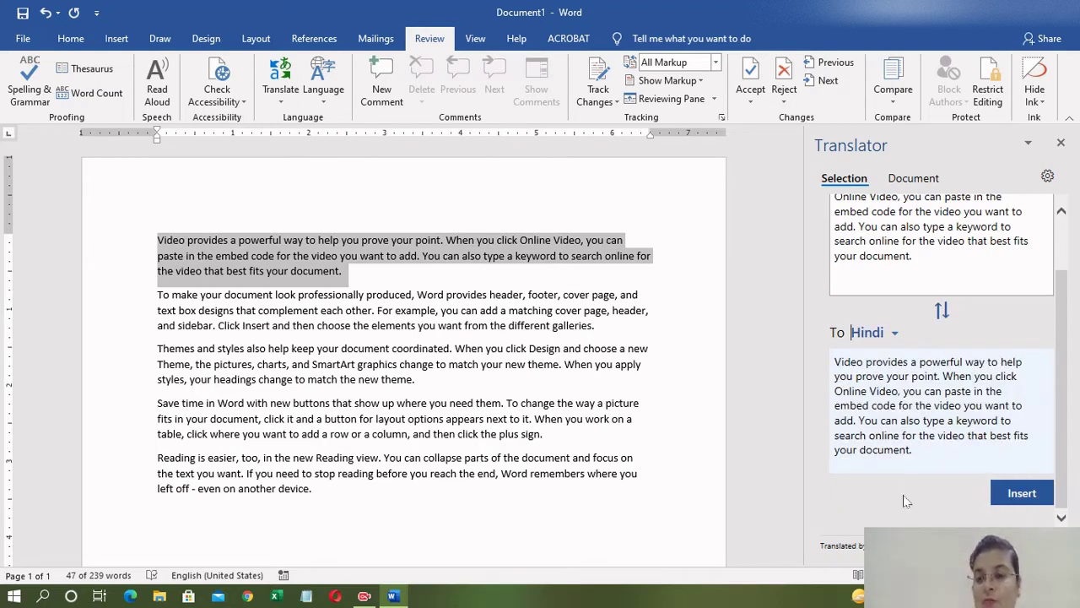
Step: Insert the Hindi translation in place of the first paragraph
left_click(1023, 508)
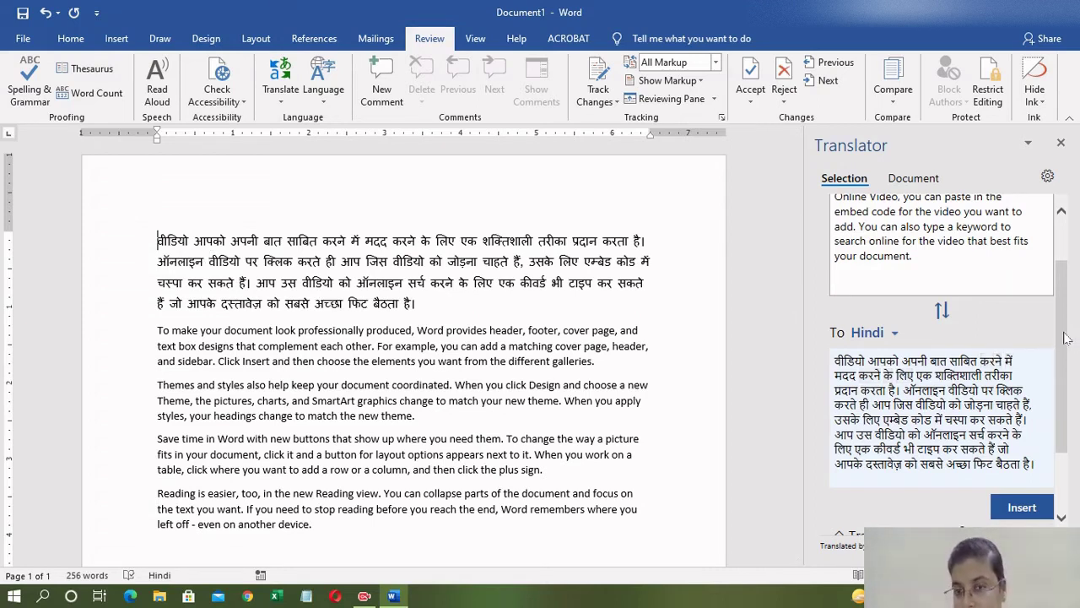
mouse_move(1069, 339)
left_mouse_down()
mouse_move(1070, 403)
mouse_move(1069, 369)
left_mouse_up()
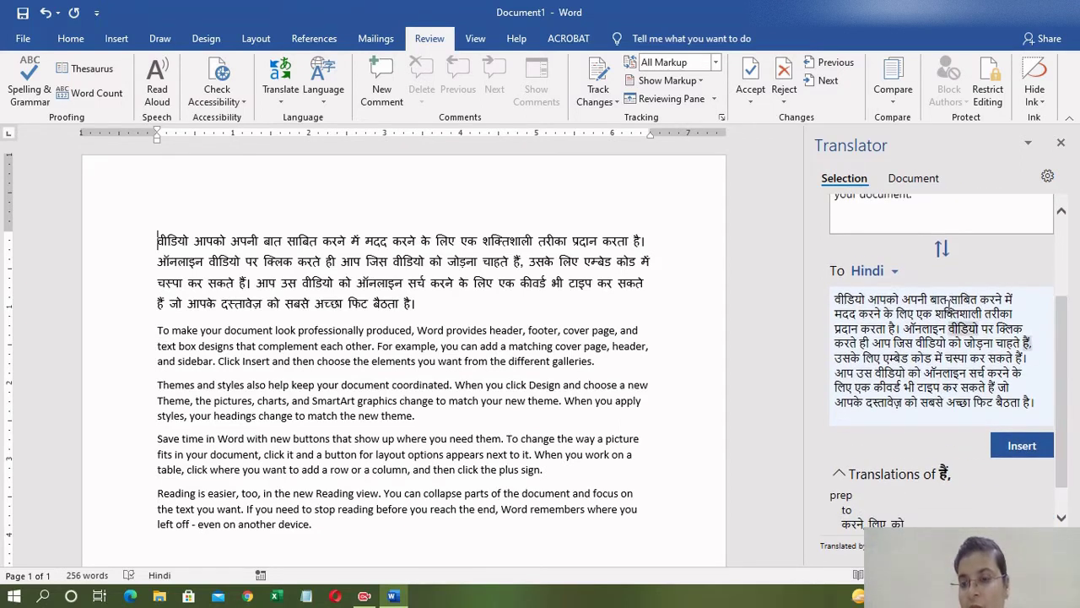
scroll(894, 276, "up", 1)
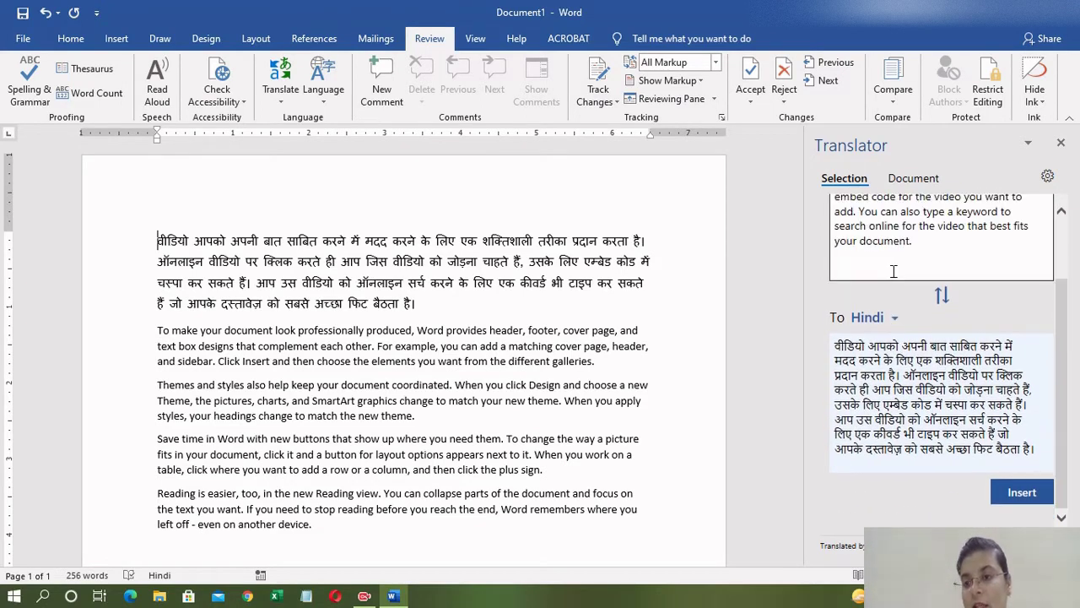
Step: Set the target back to English and replace the Hindi paragraph with its English translation
left_click(894, 320)
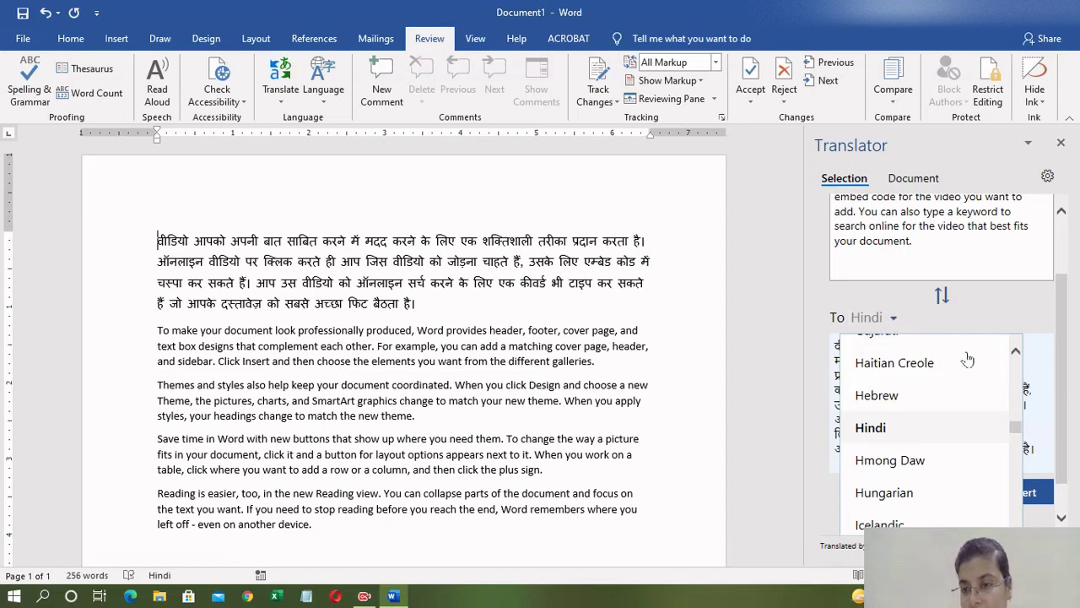
mouse_move(1020, 432)
left_mouse_down()
mouse_move(1017, 393)
mouse_move(1017, 403)
left_mouse_up()
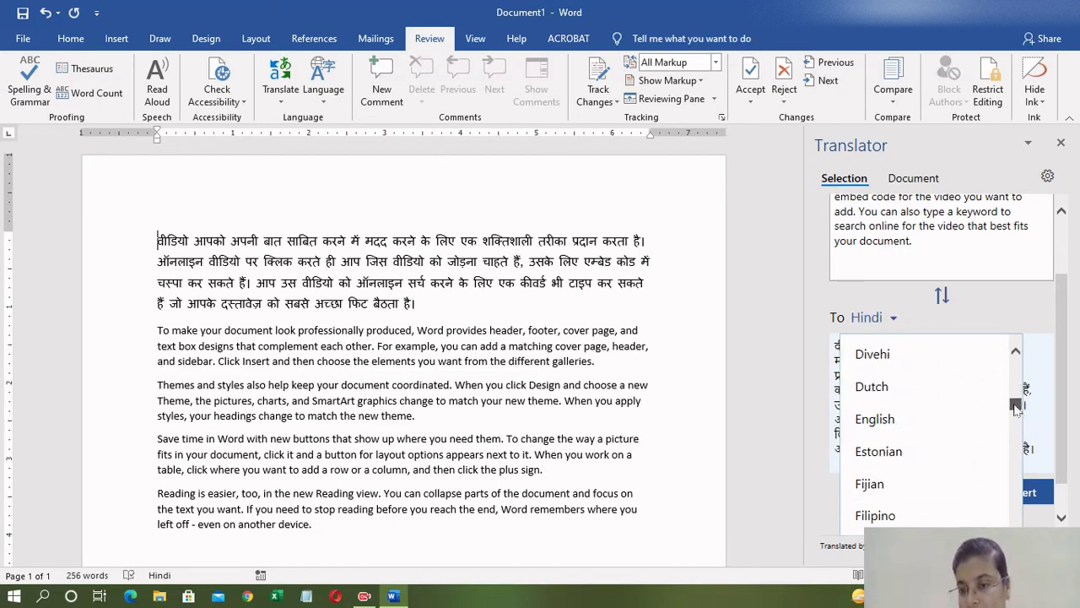
left_click(898, 418)
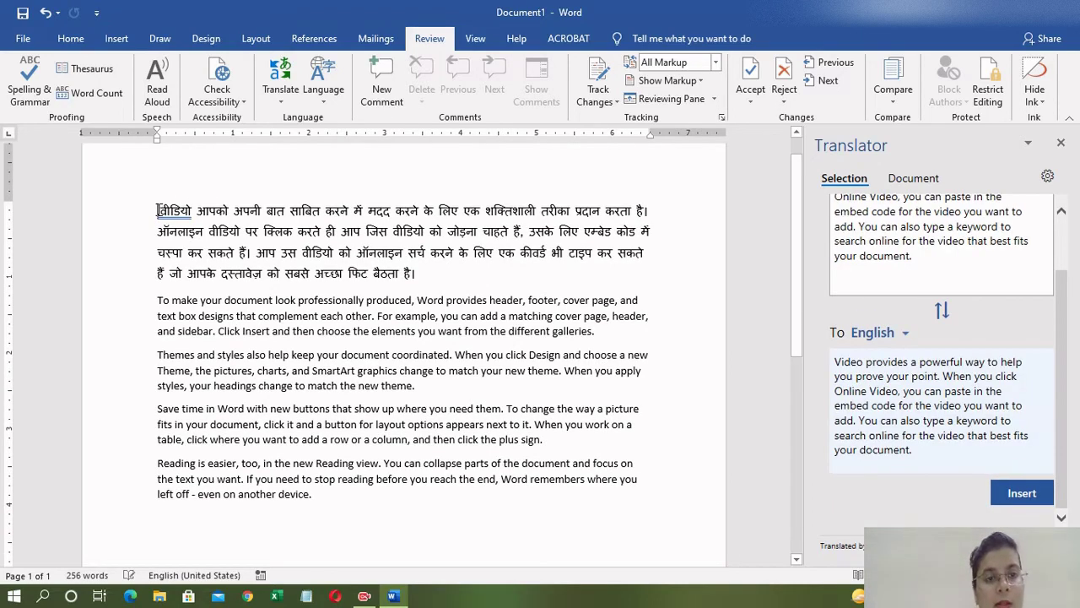
left_click_drag(157, 210, 420, 274)
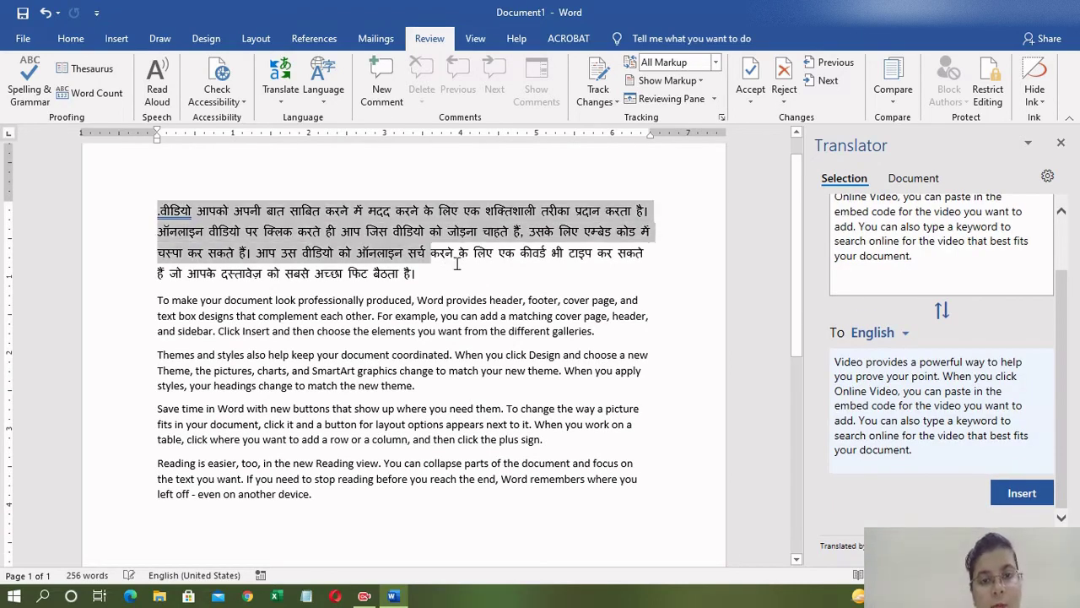
left_click(1006, 508)
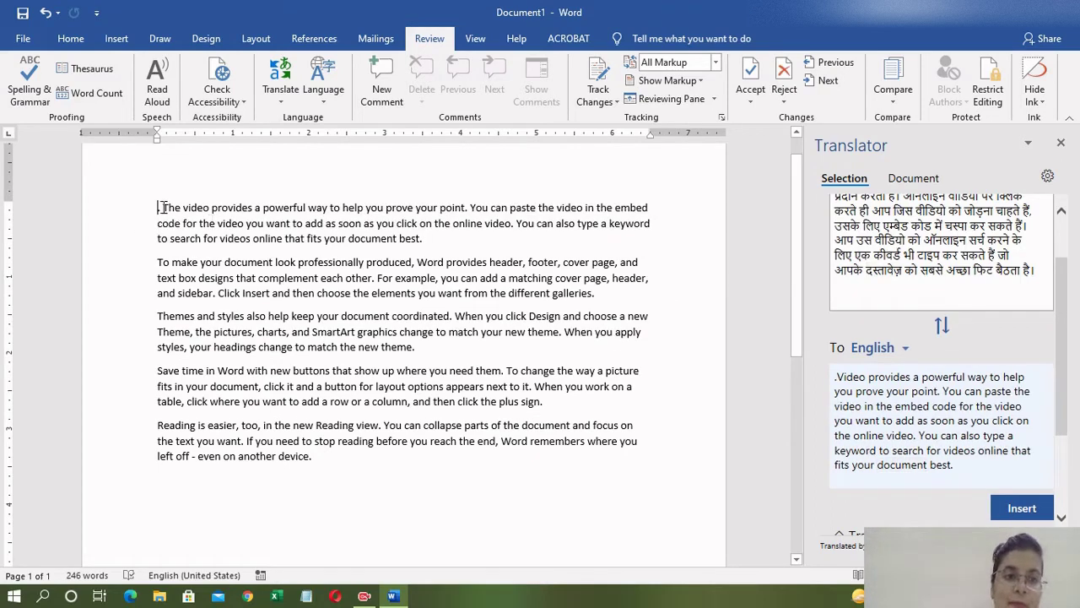
Step: Delete the stray leading dot and space, then close the Translator pane
key("BackSpace")
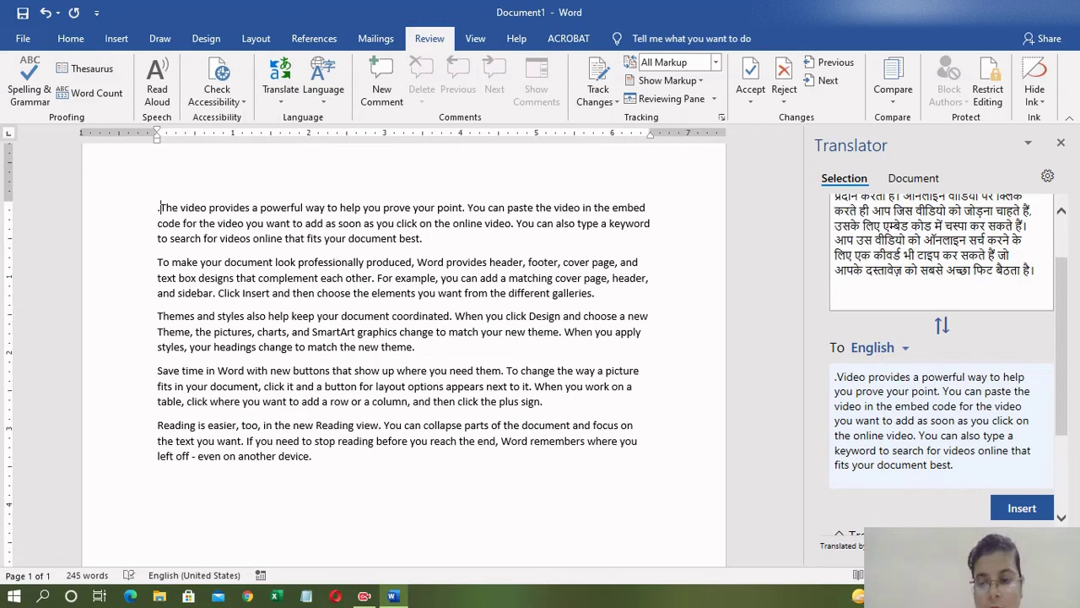
key("BackSpace")
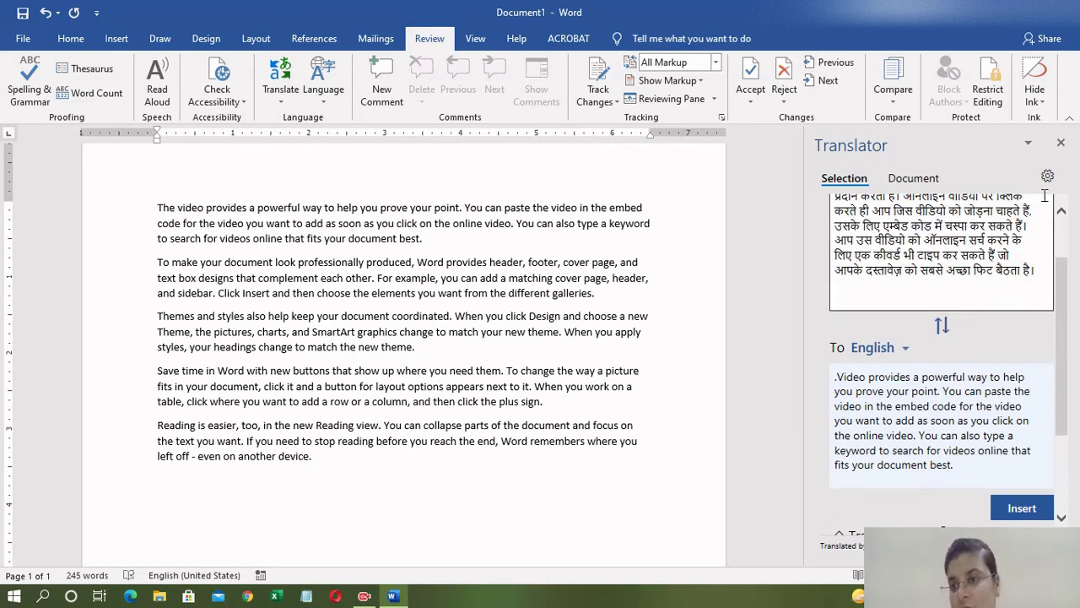
left_click(1061, 142)
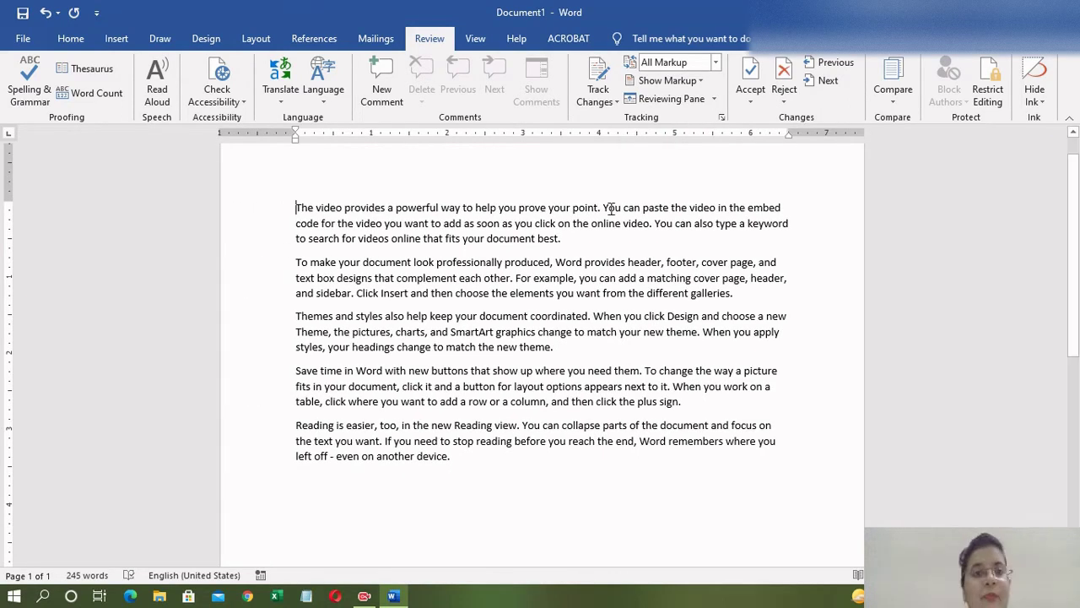
Step: Start Translate Document and choose Hindi as the Translator's target language
left_click(281, 101)
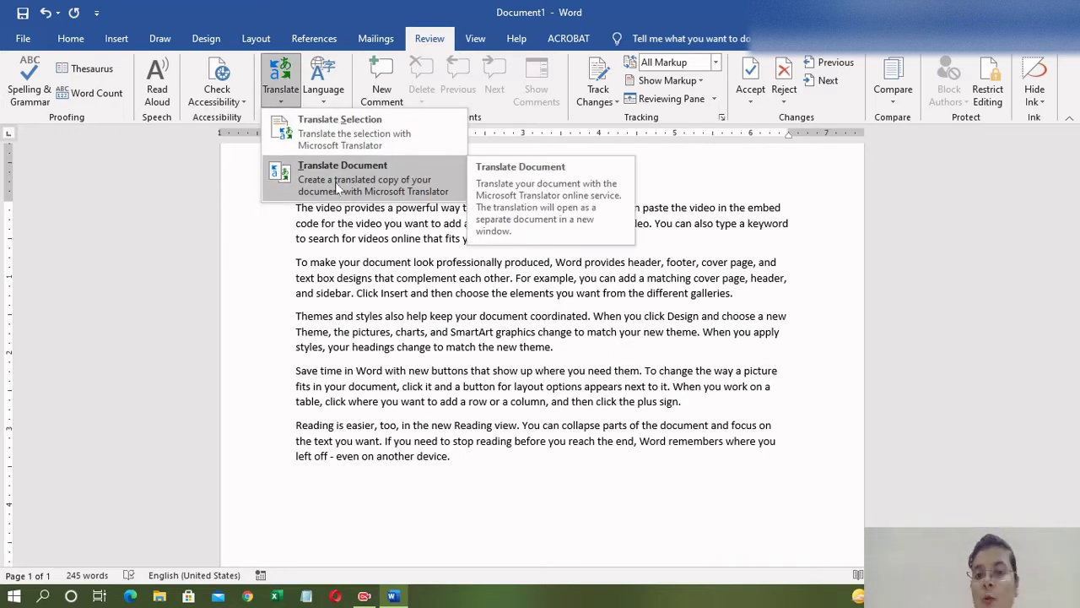
left_click(345, 187)
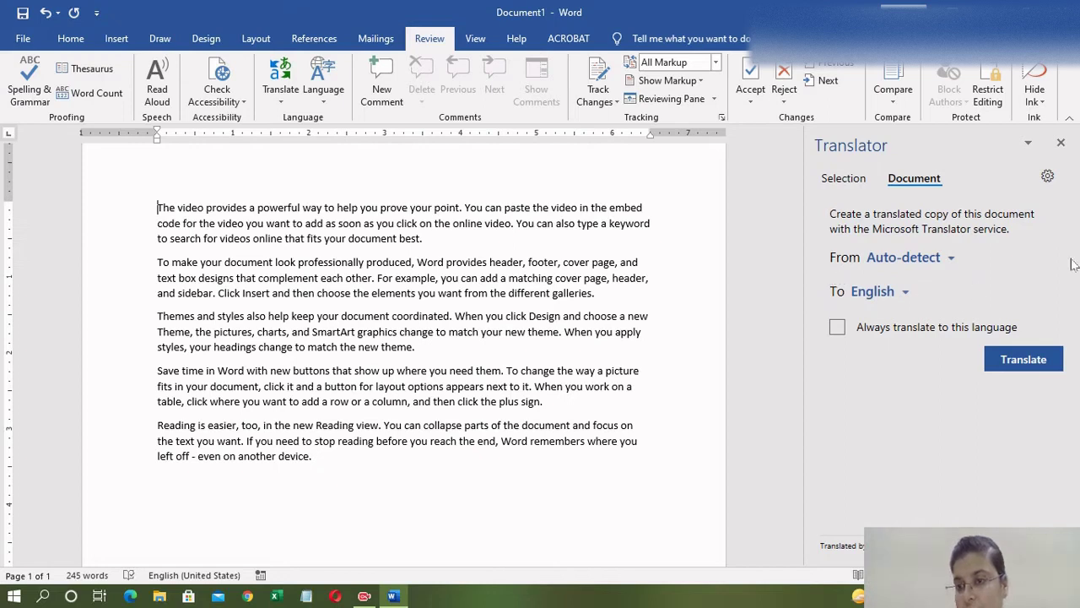
left_click(905, 293)
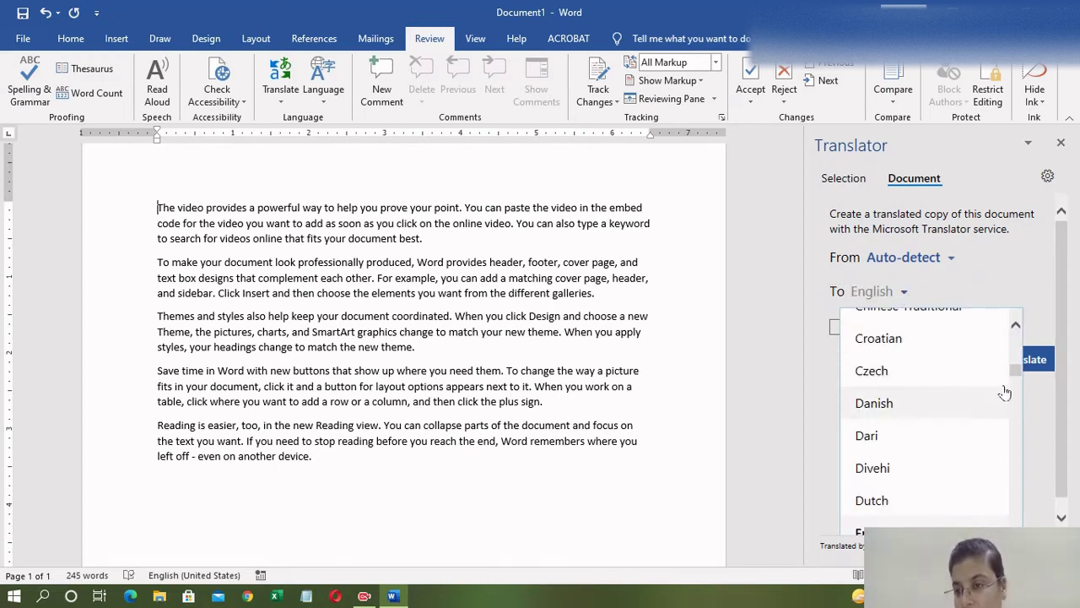
left_click_drag(1016, 369, 1017, 407)
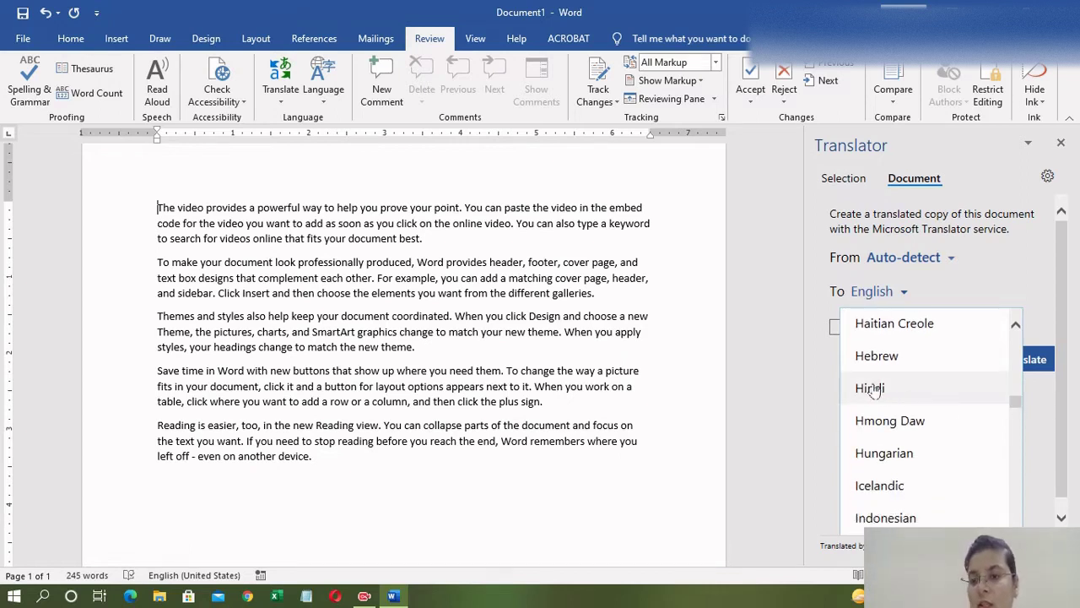
left_click(874, 390)
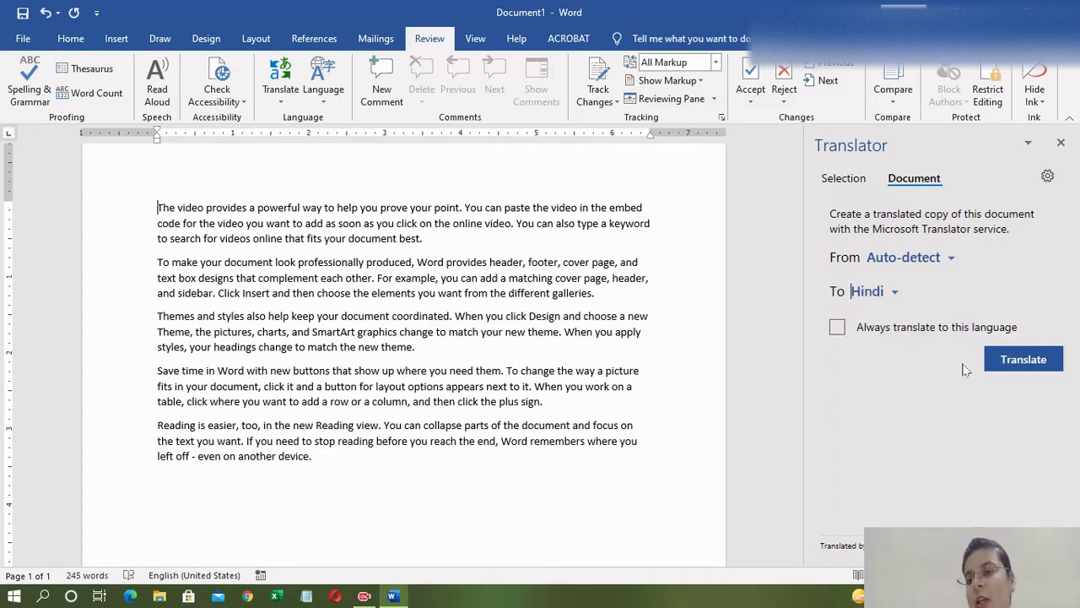
Step: Translate the document into a new Hindi copy and scroll through it
left_click(1023, 361)
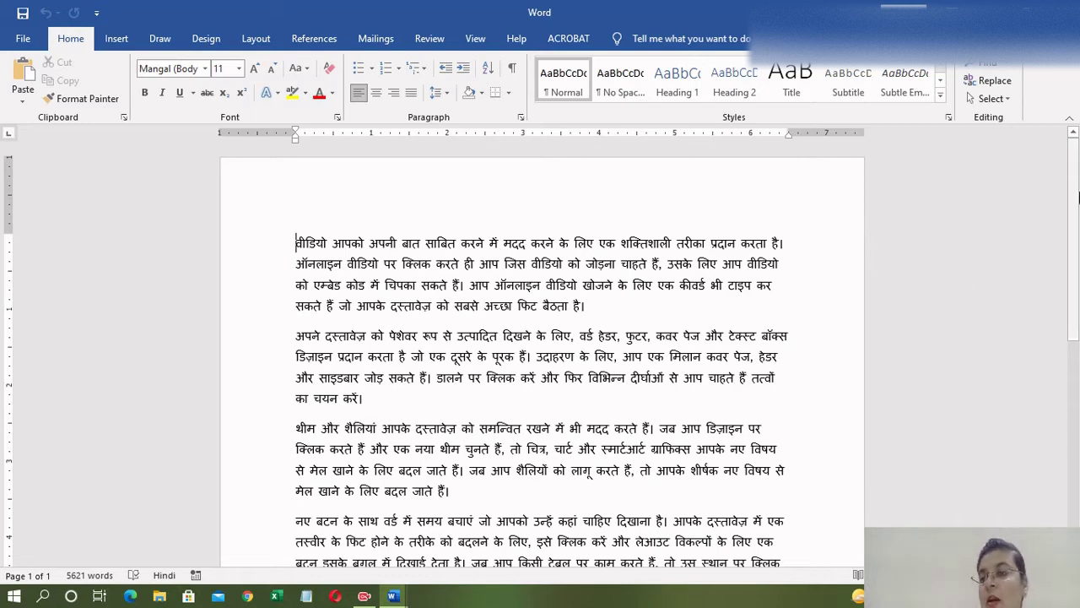
mouse_move(1078, 277)
left_mouse_down()
mouse_move(1078, 366)
mouse_move(1078, 184)
left_mouse_up()
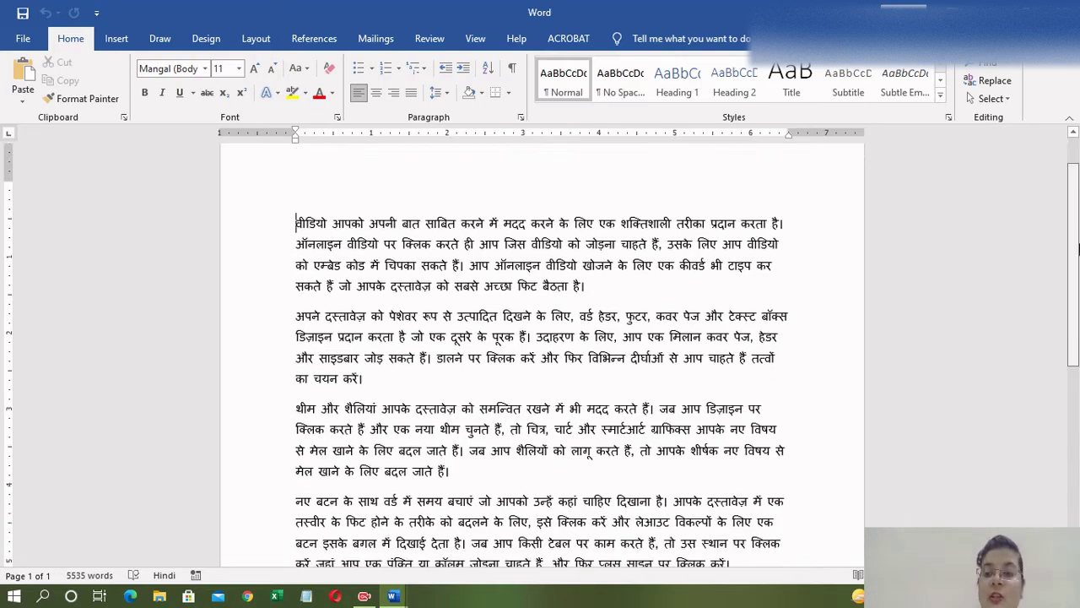
mouse_move(1078, 184)
left_mouse_down()
mouse_move(1077, 244)
mouse_move(1070, 167)
left_mouse_up()
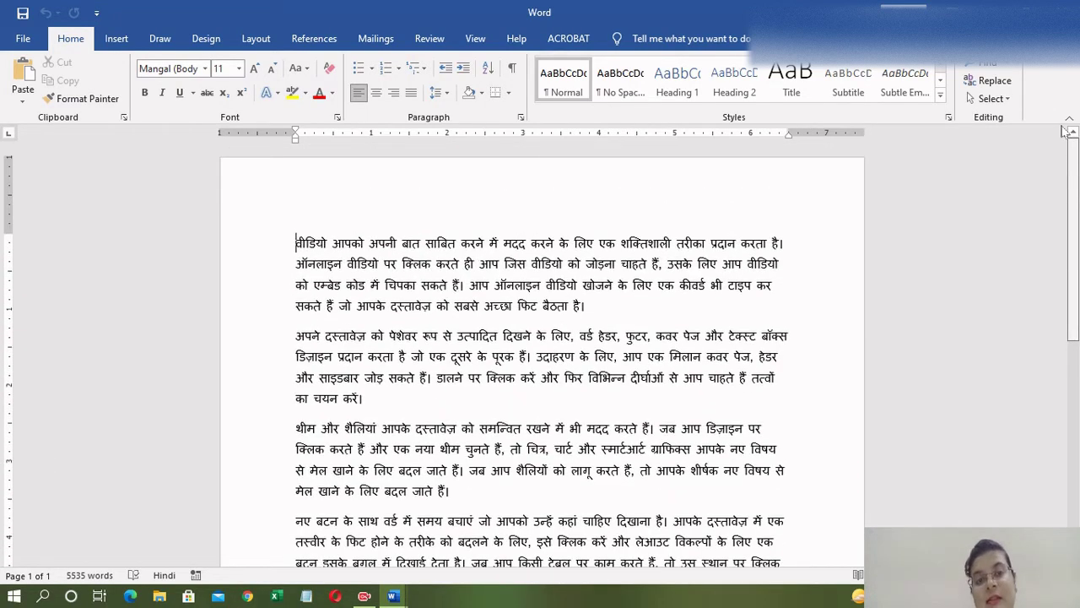
Step: Translate the whole Hindi copy back into English via Translate Document
left_click(435, 42)
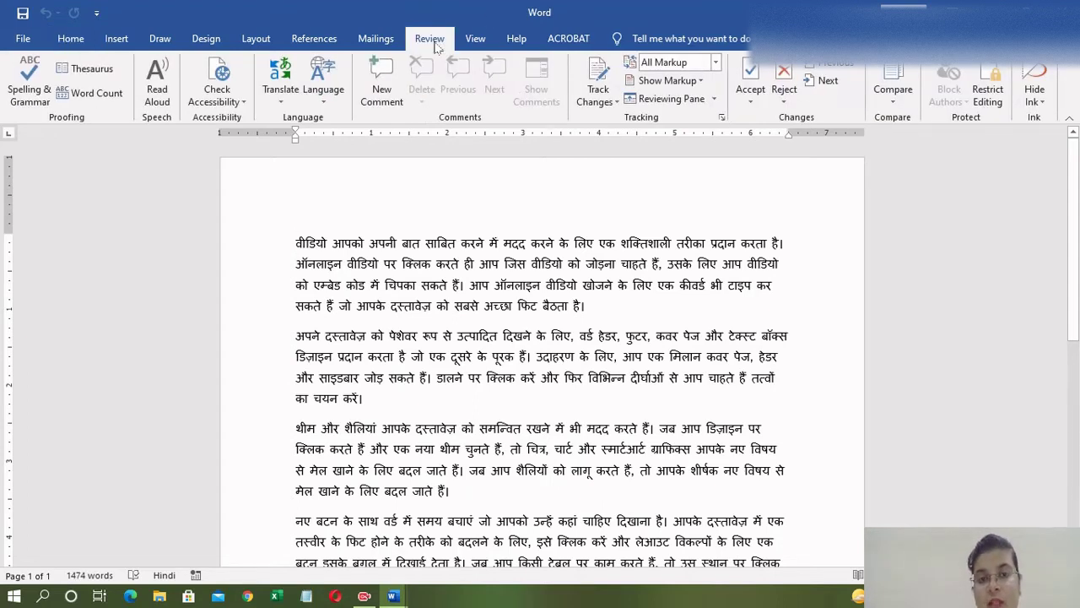
left_click(280, 84)
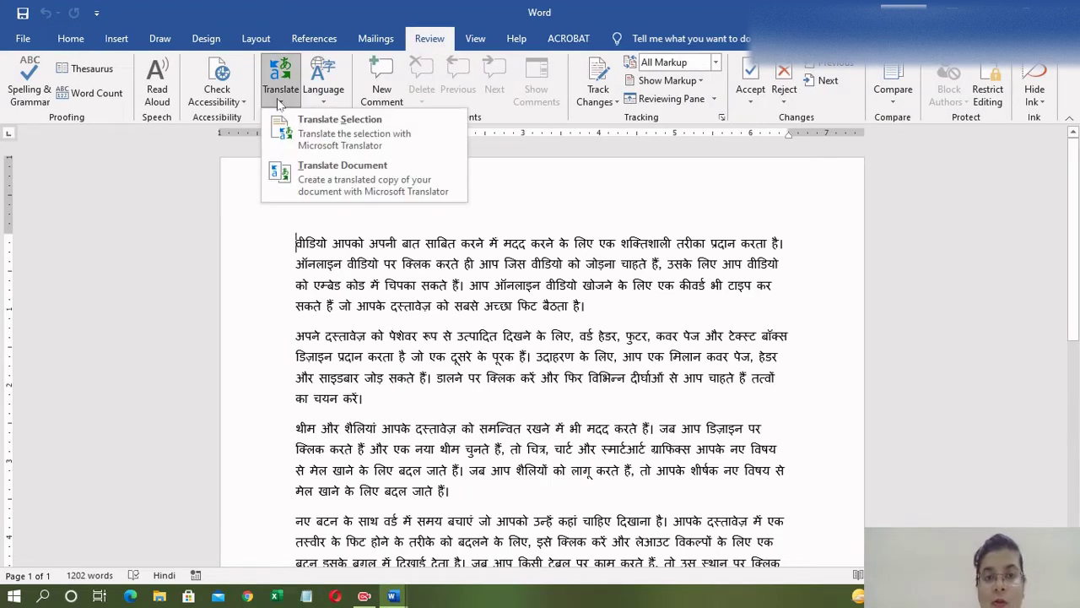
left_click(361, 187)
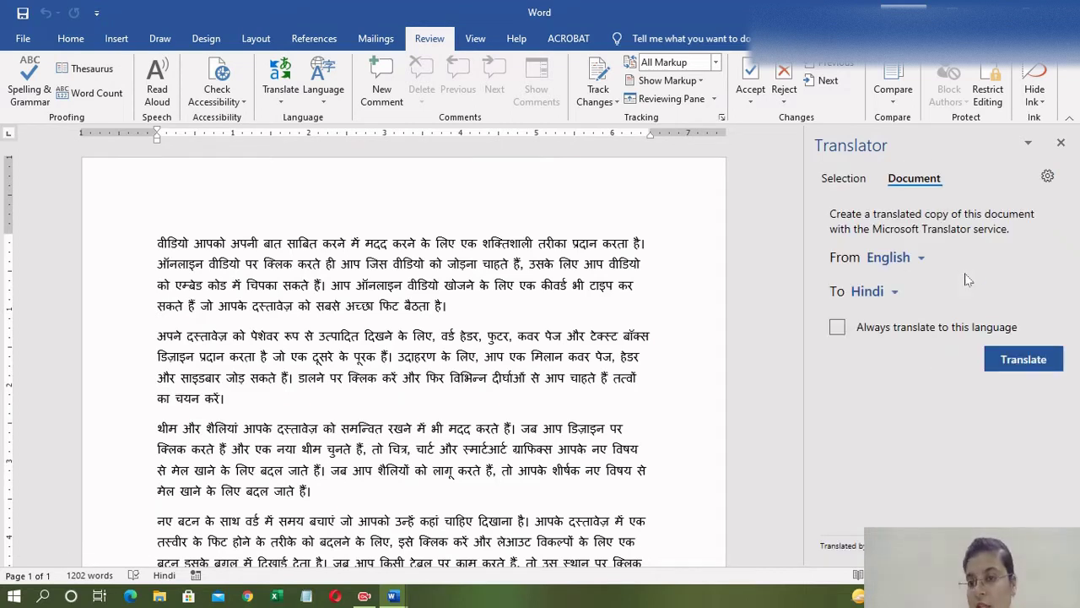
left_click(882, 291)
mouse_move(1017, 374)
left_mouse_down()
mouse_move(1019, 388)
mouse_move(1018, 379)
left_mouse_up()
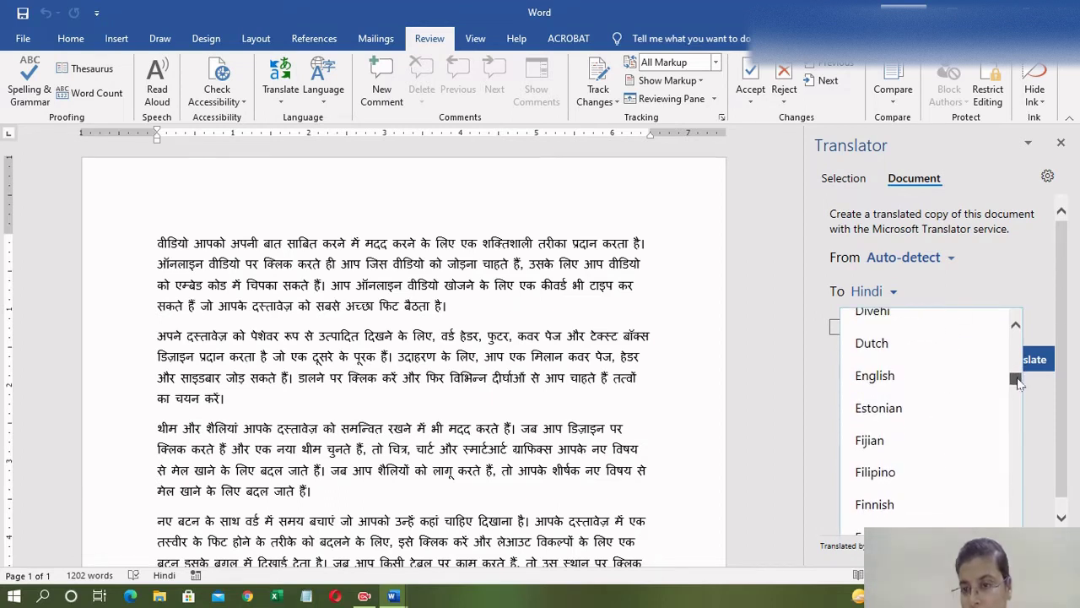
left_click(880, 376)
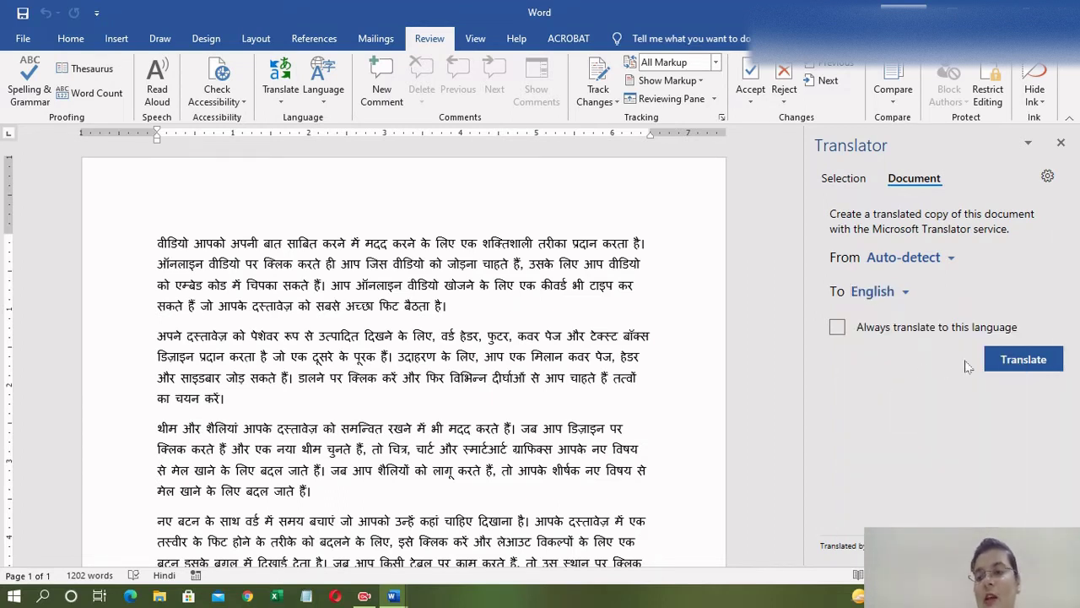
left_click(1011, 361)
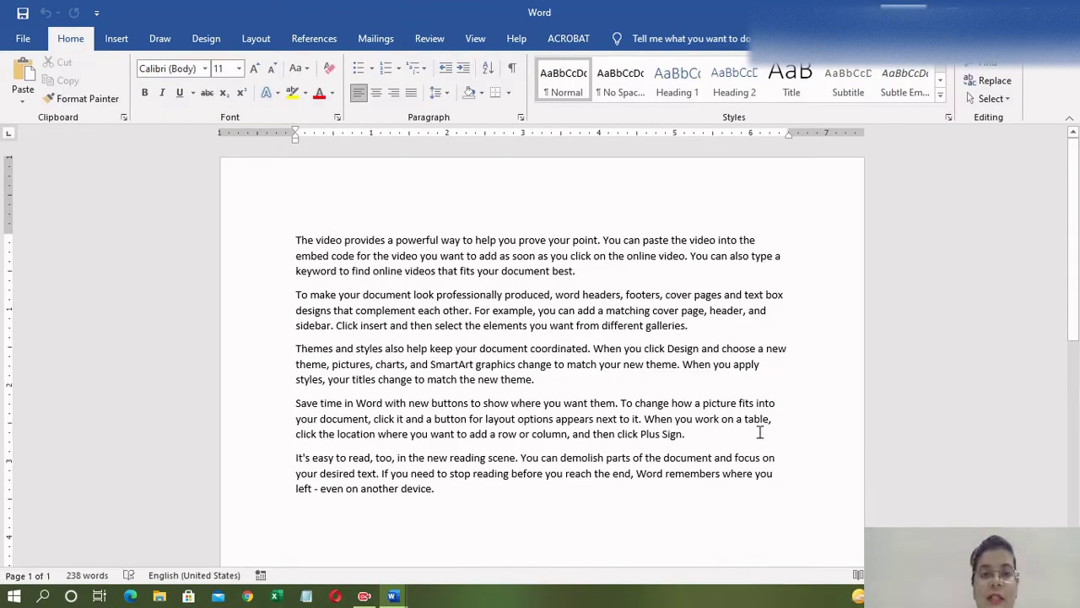
Step: Show the Review tab in the English back-translated document
left_click(437, 45)
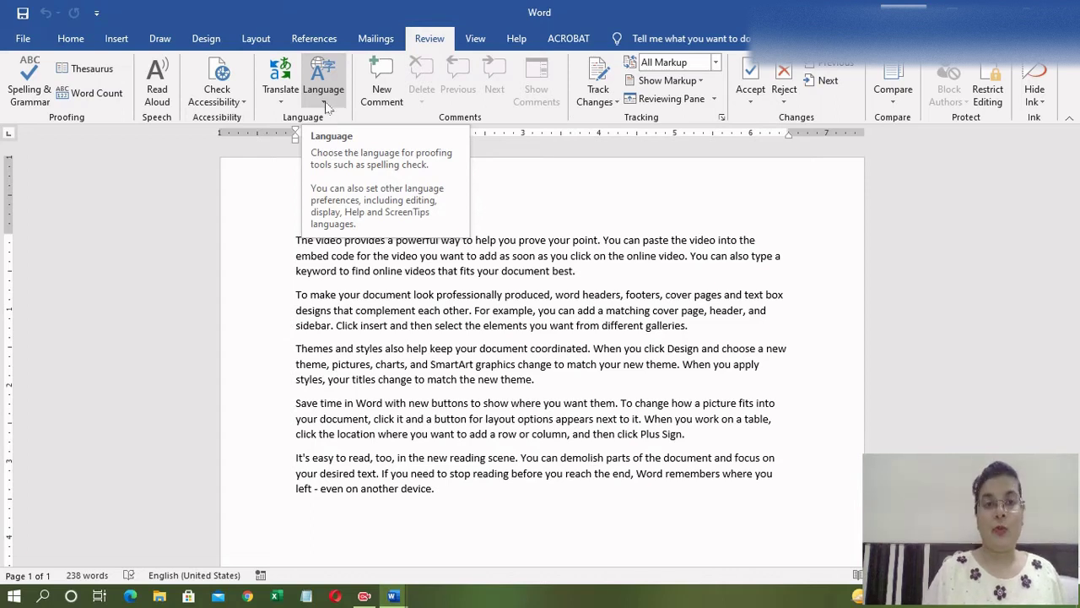
Step: Choose English (United States) in the Language dialog and confirm it as proofing language
left_click(325, 105)
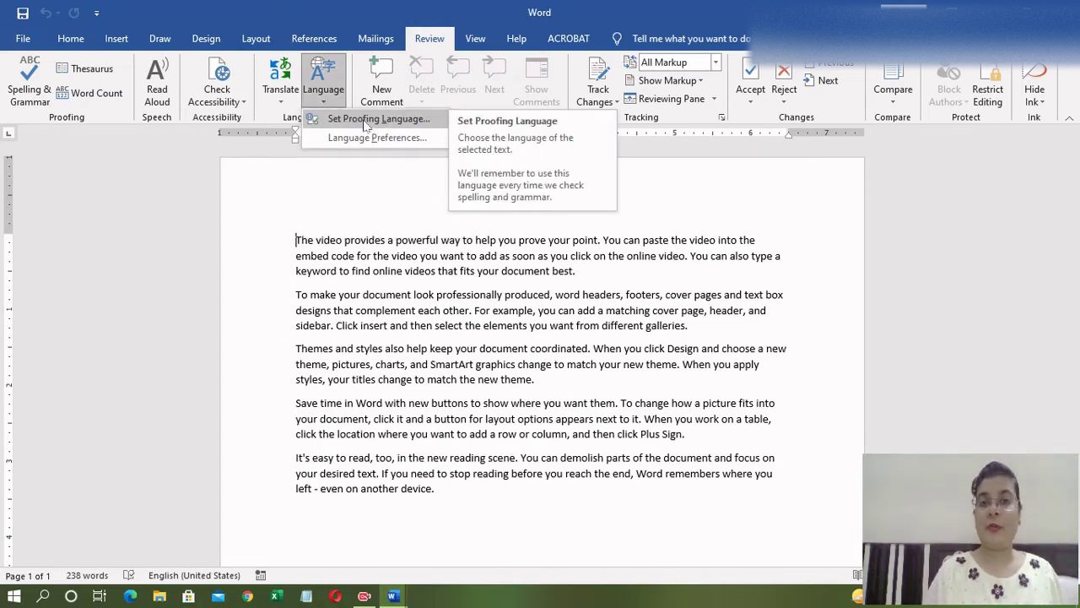
left_click(362, 123)
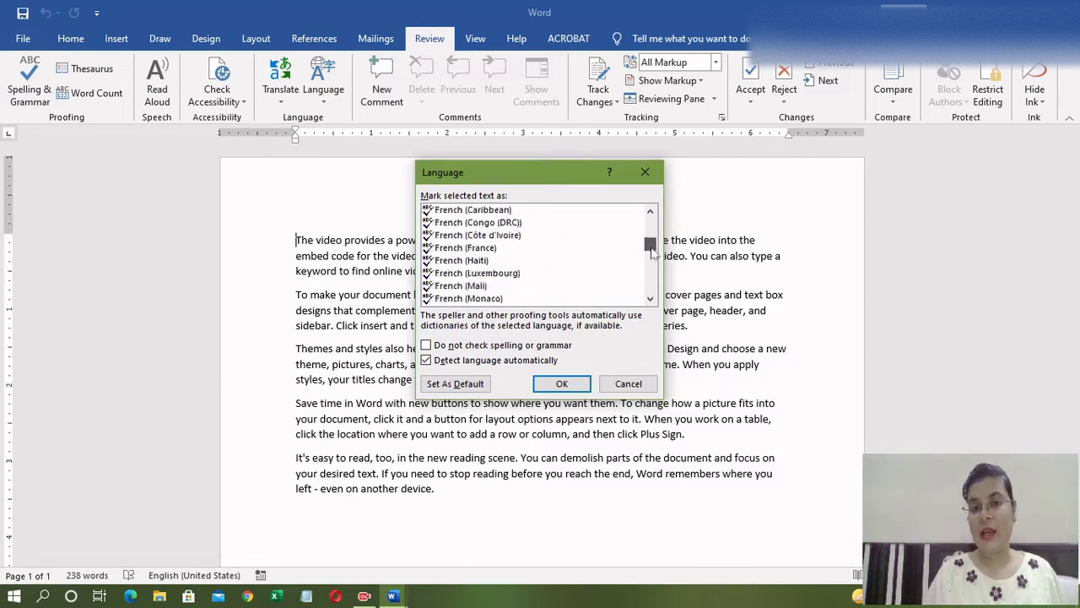
left_click_drag(653, 230, 650, 222)
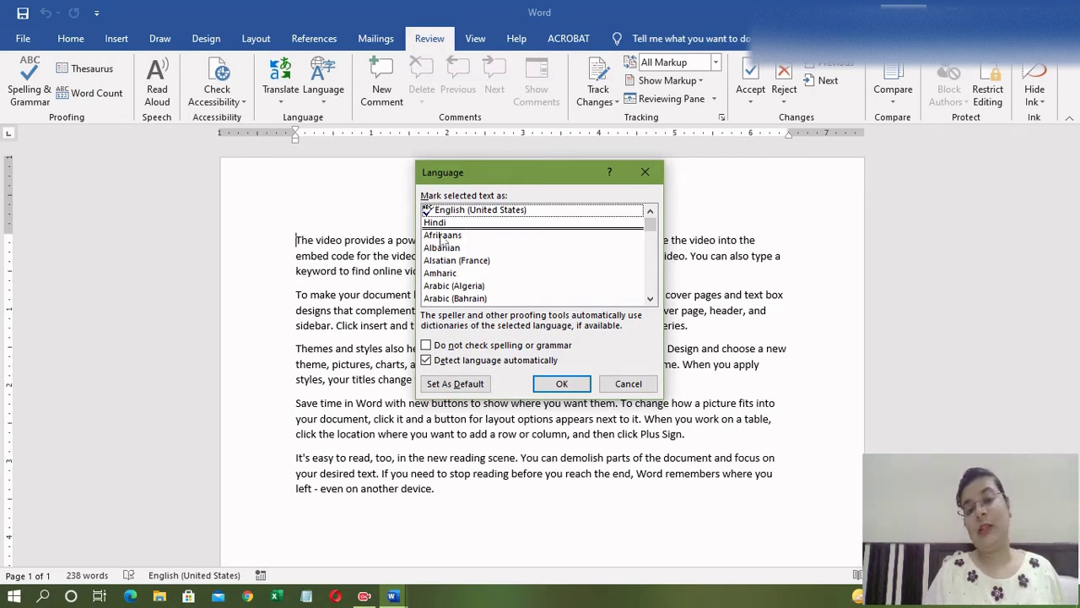
left_click(441, 238)
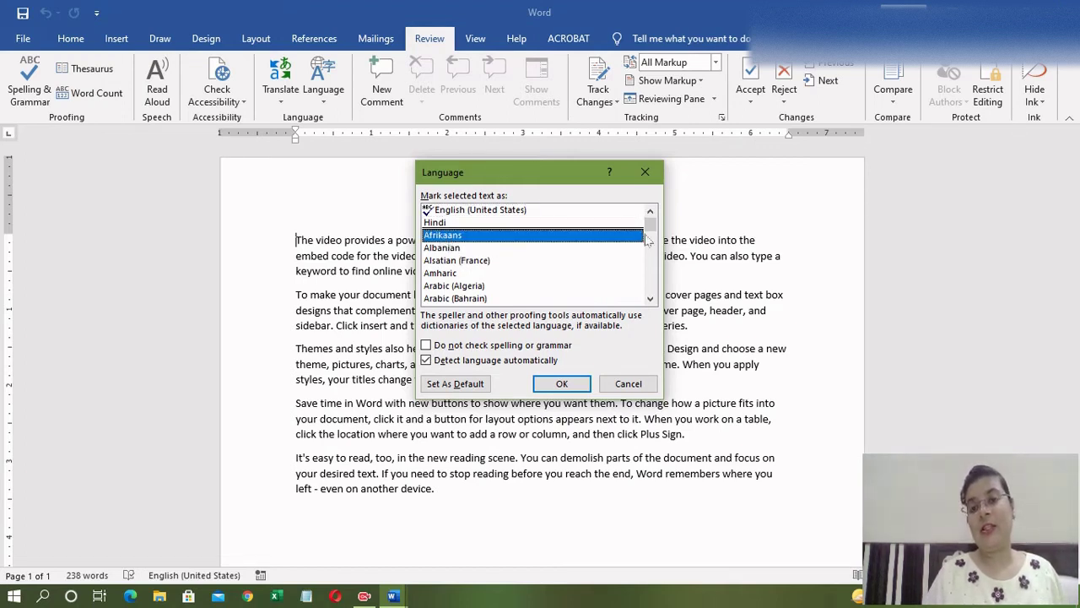
left_click_drag(653, 230, 654, 207)
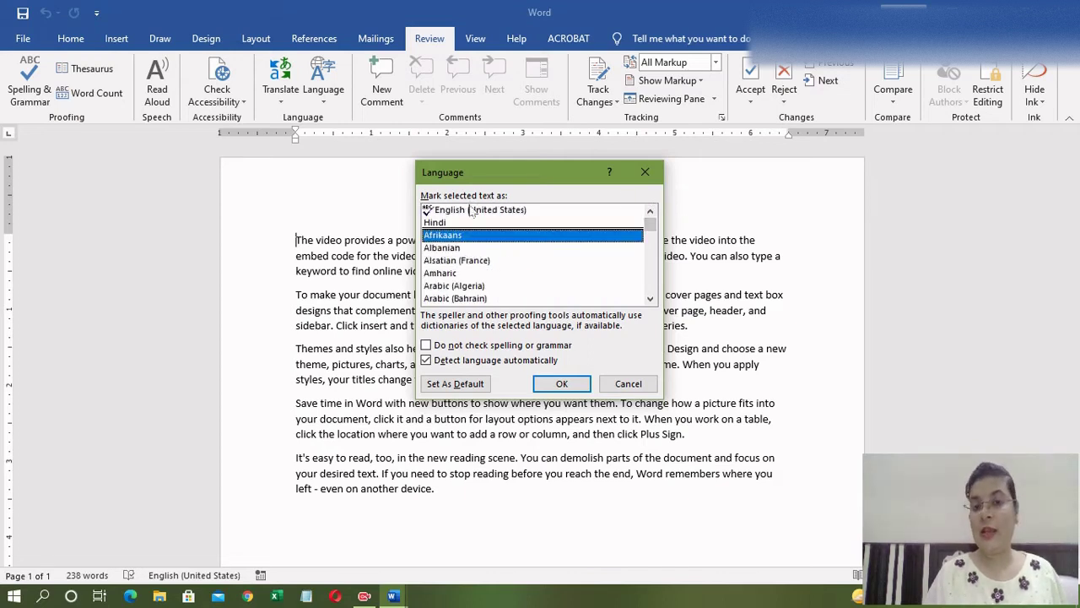
left_click(471, 210)
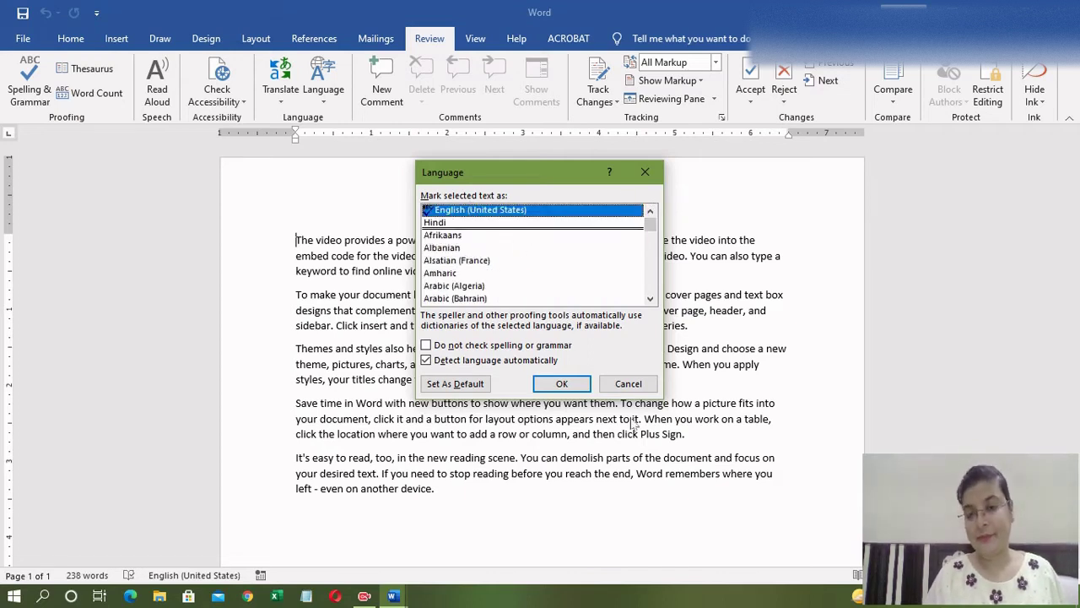
left_click(563, 384)
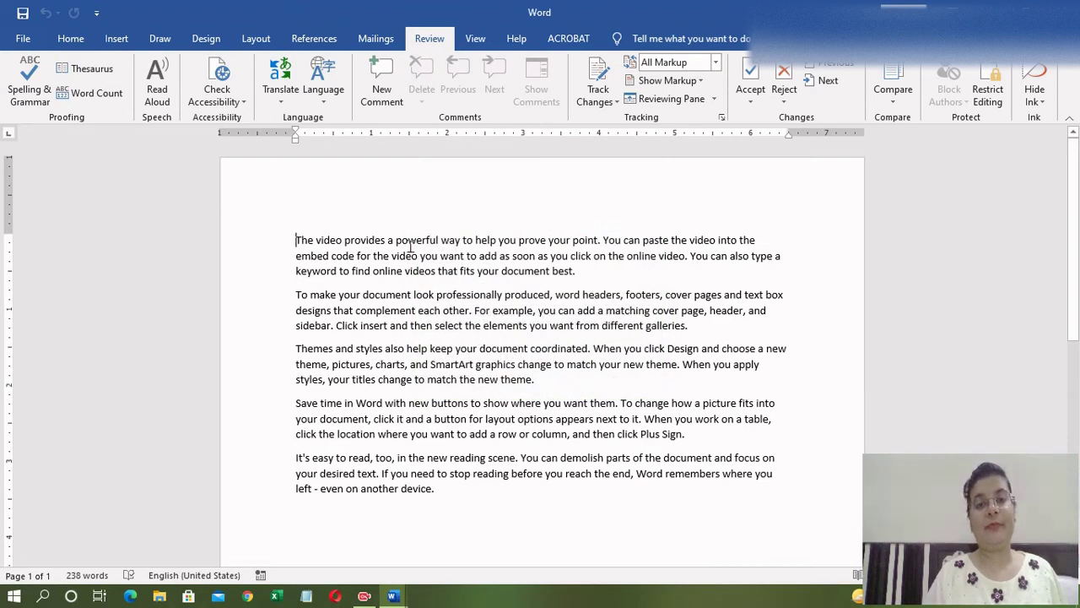
left_click(328, 97)
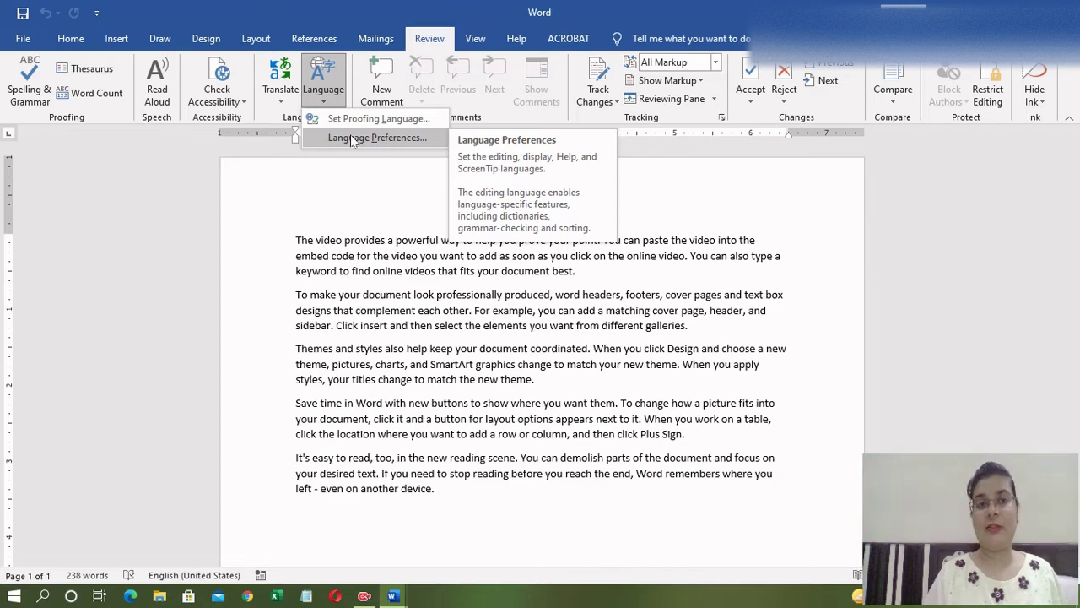
left_click(352, 138)
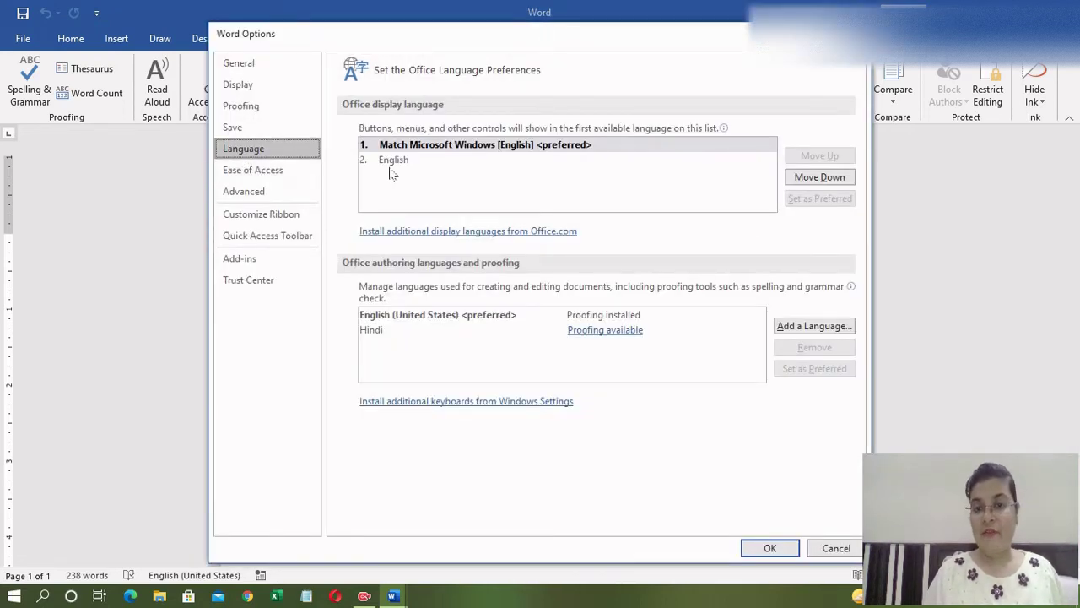
left_click(431, 319)
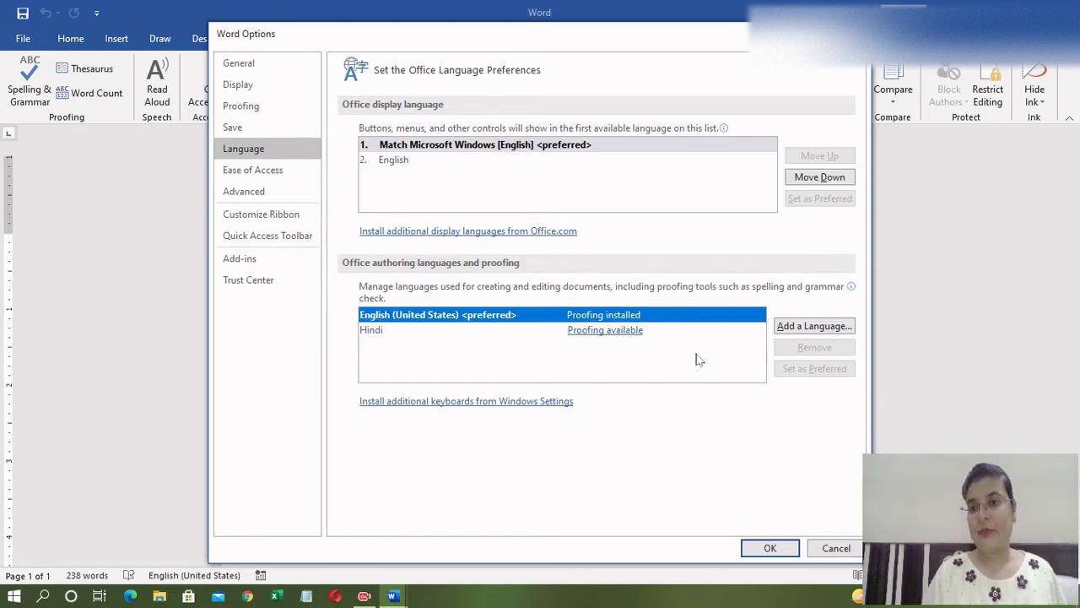
mouse_move(841, 301)
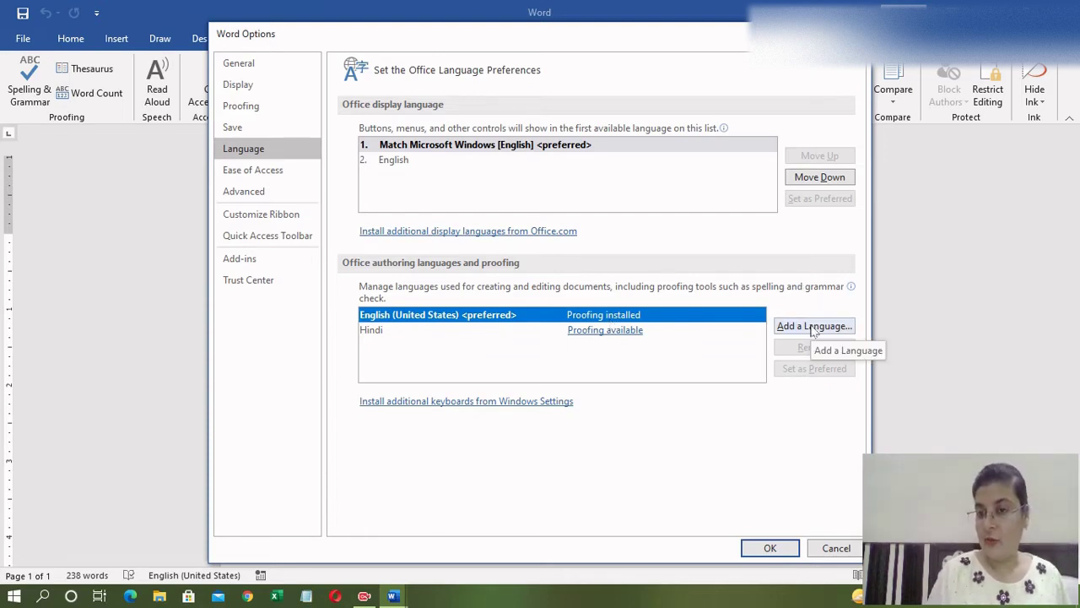
left_click(812, 327)
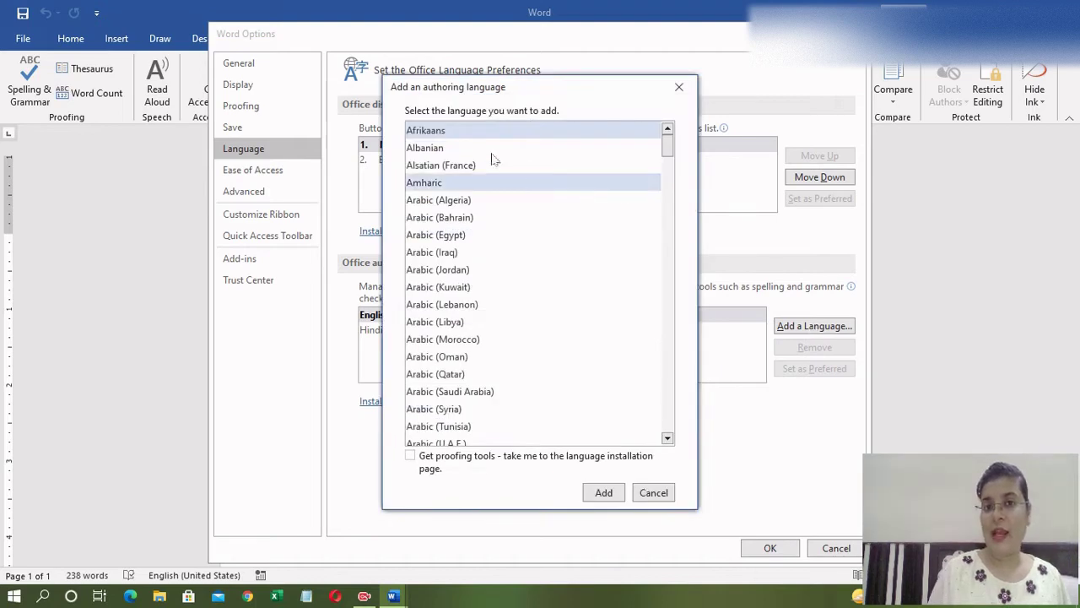
mouse_move(667, 150)
left_mouse_down()
mouse_move(685, 290)
mouse_move(669, 135)
left_mouse_up()
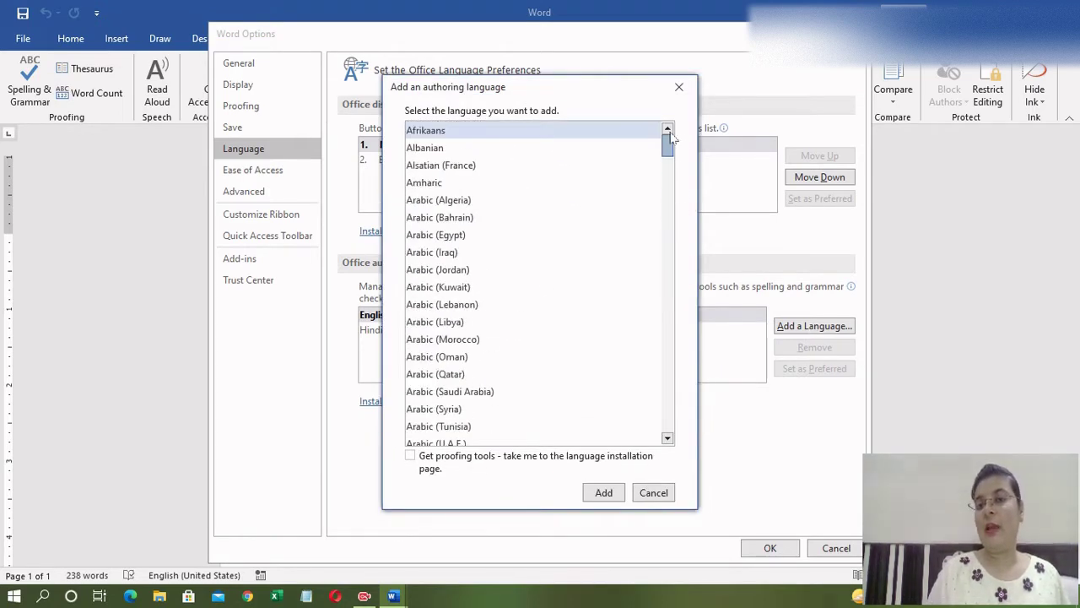
left_click(654, 492)
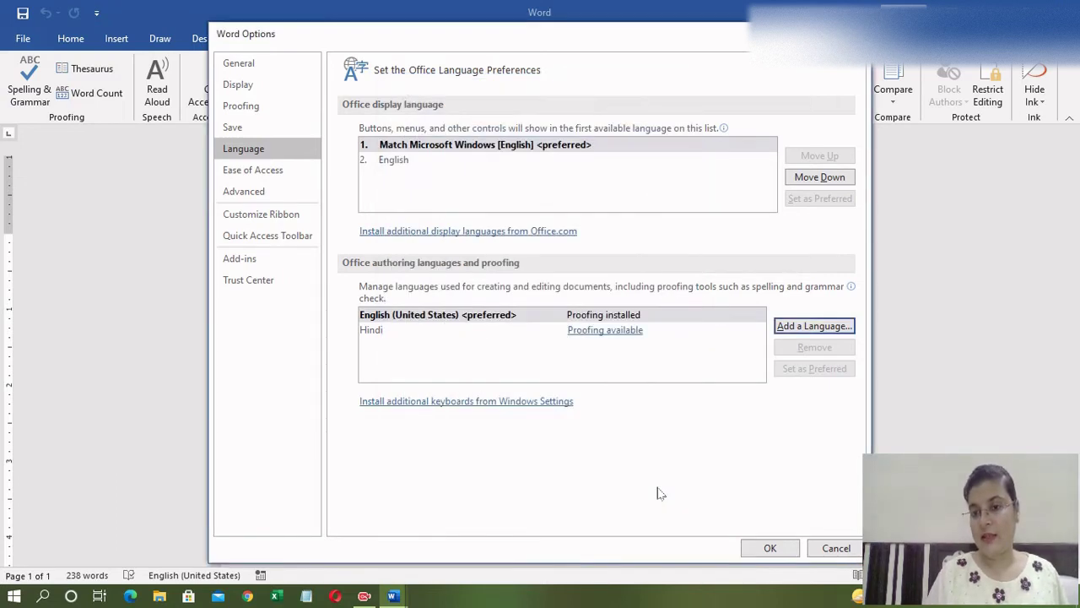
left_click(791, 555)
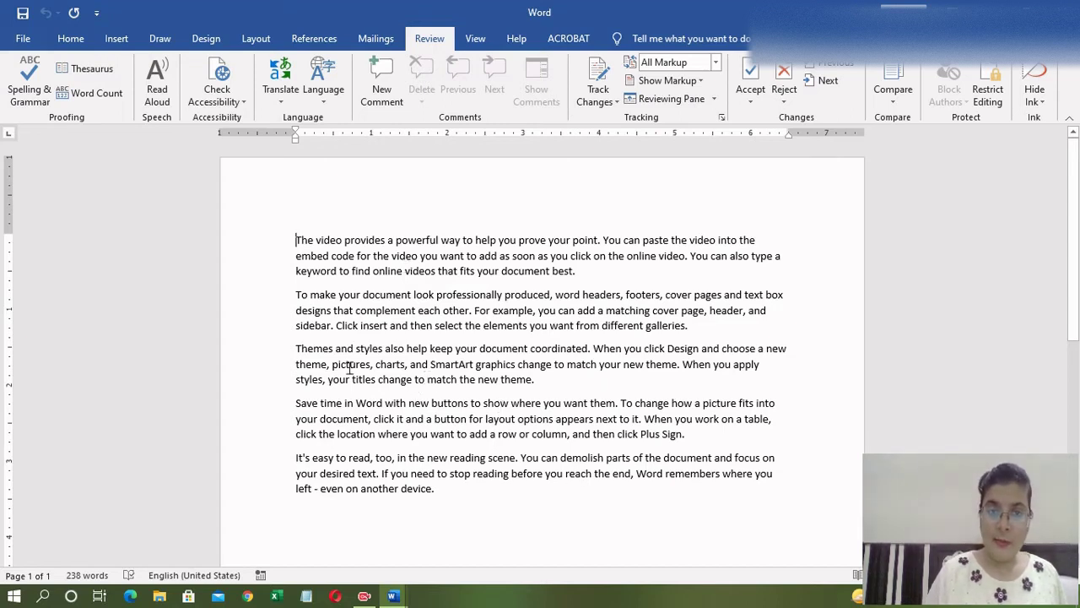
Step: Comment 'Insert tab (Illustrations Group)' on the phrase 'pictures, charts, and SmartArt graphics'
left_click_drag(332, 368, 497, 364)
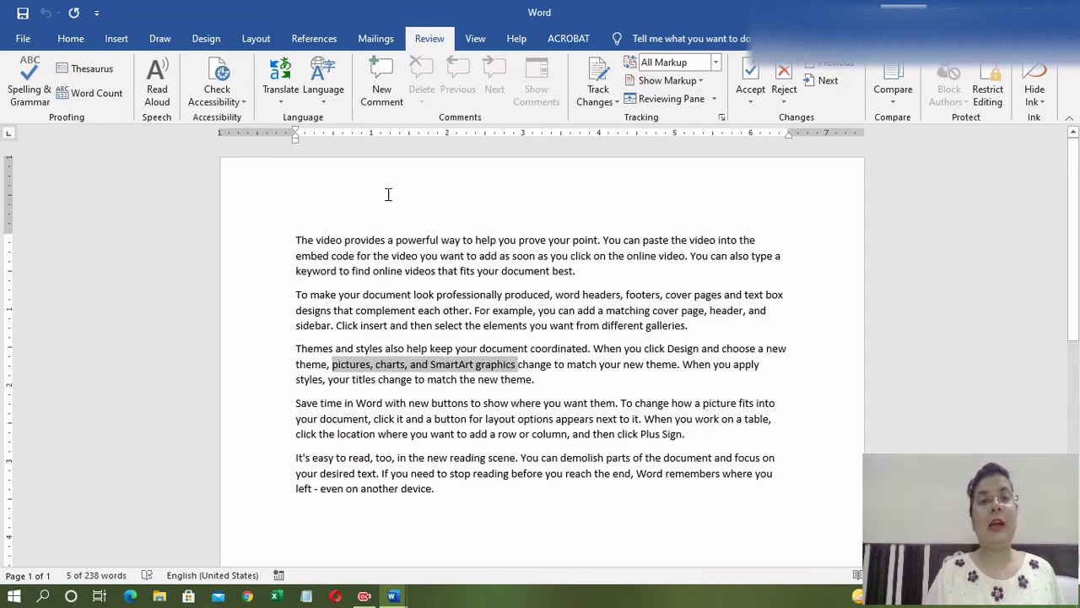
left_click(397, 91)
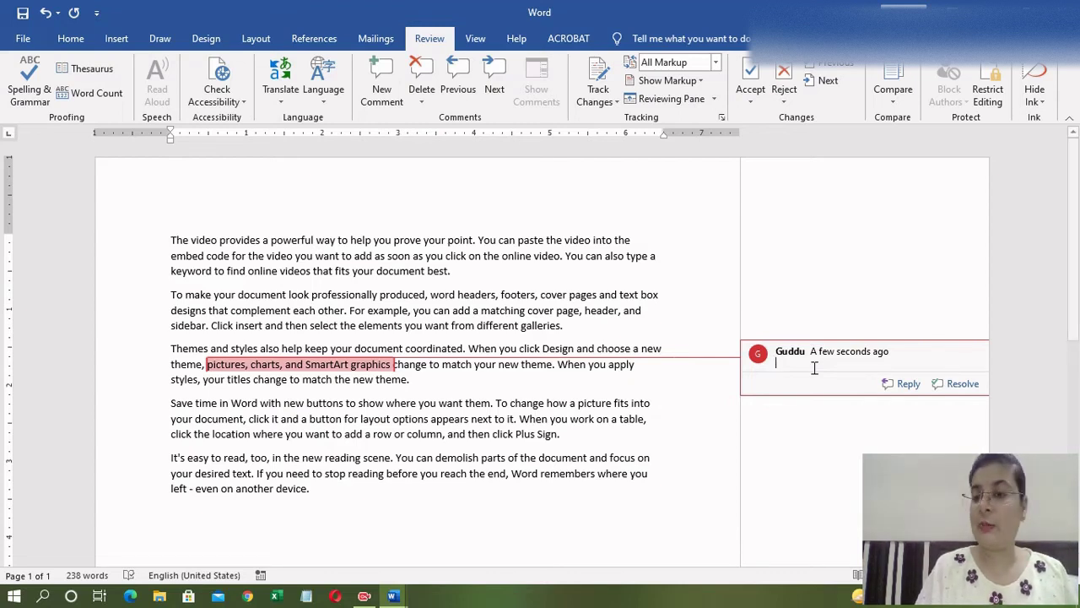
type("In")
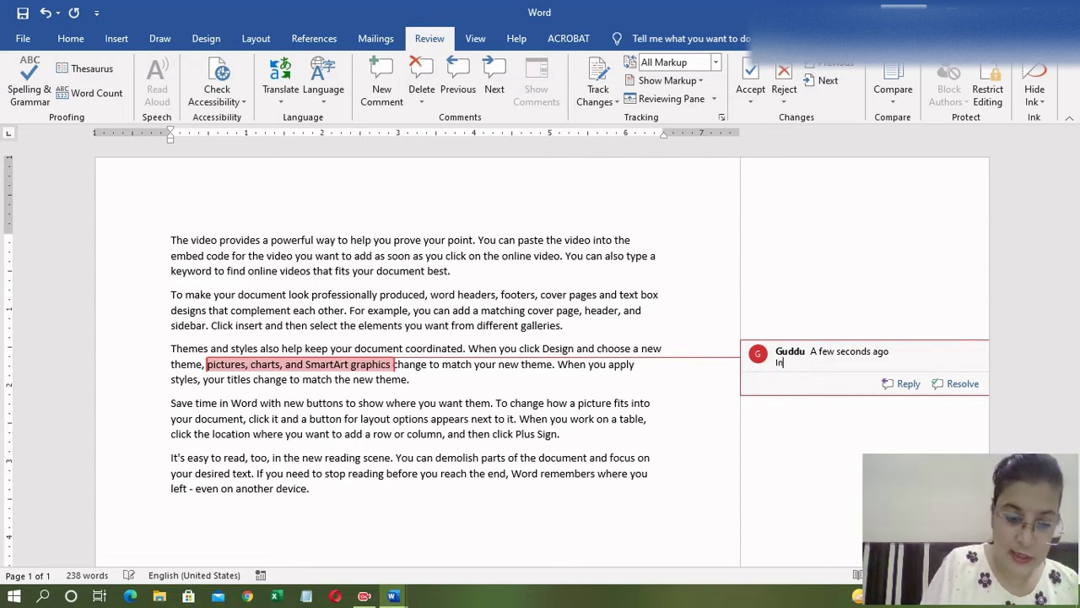
type("sert ")
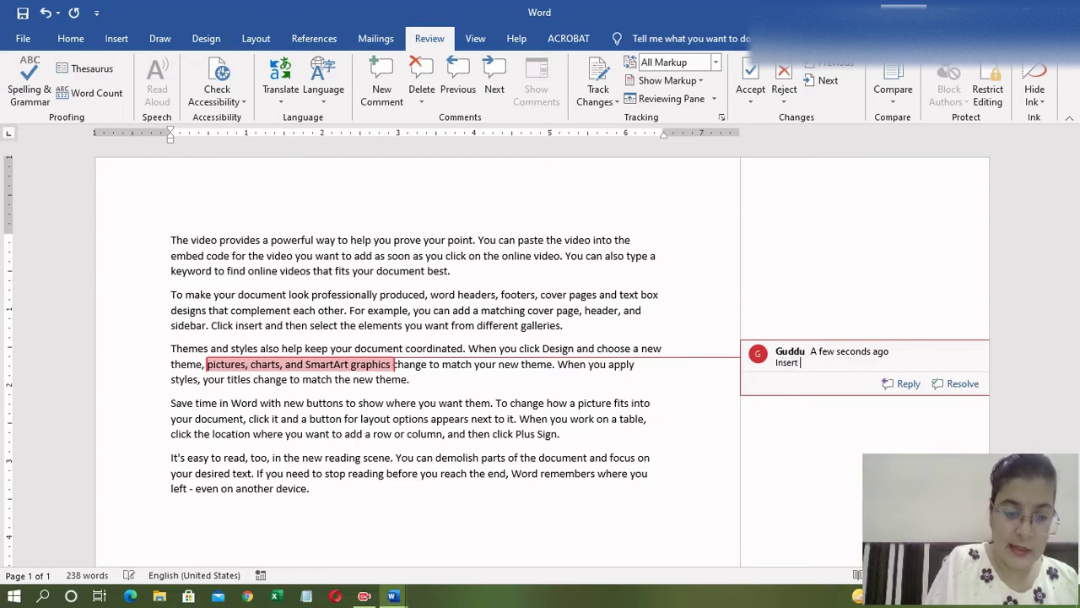
type("tab")
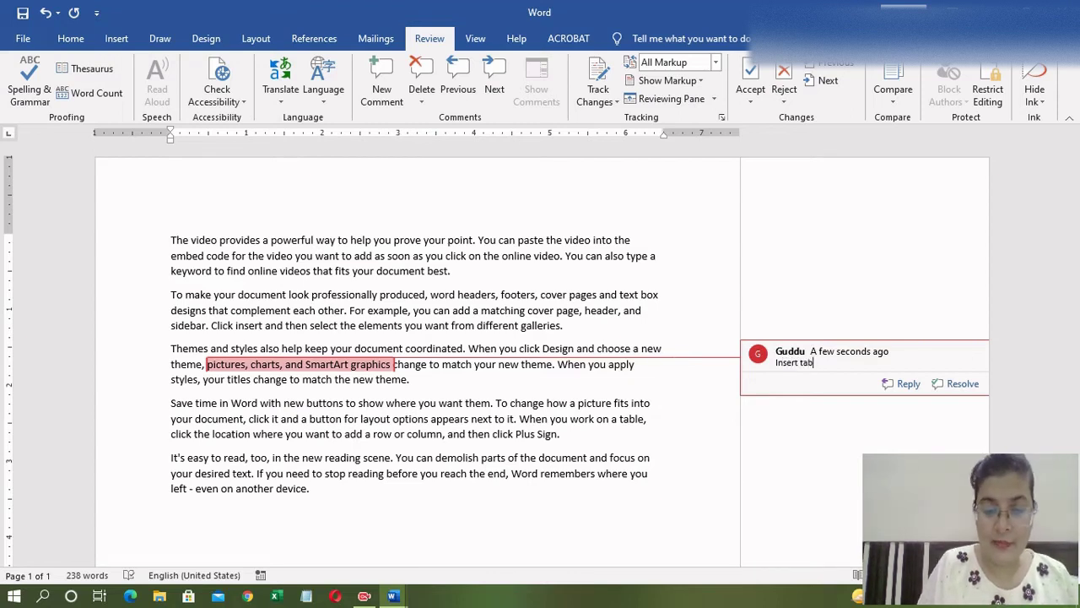
type(" (Illu")
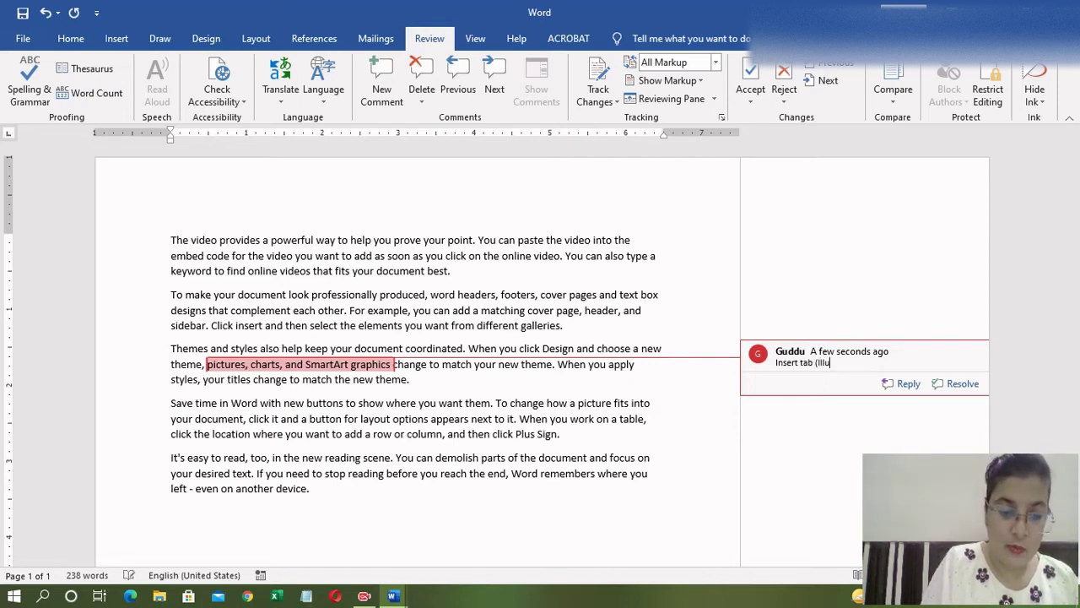
type("stratio")
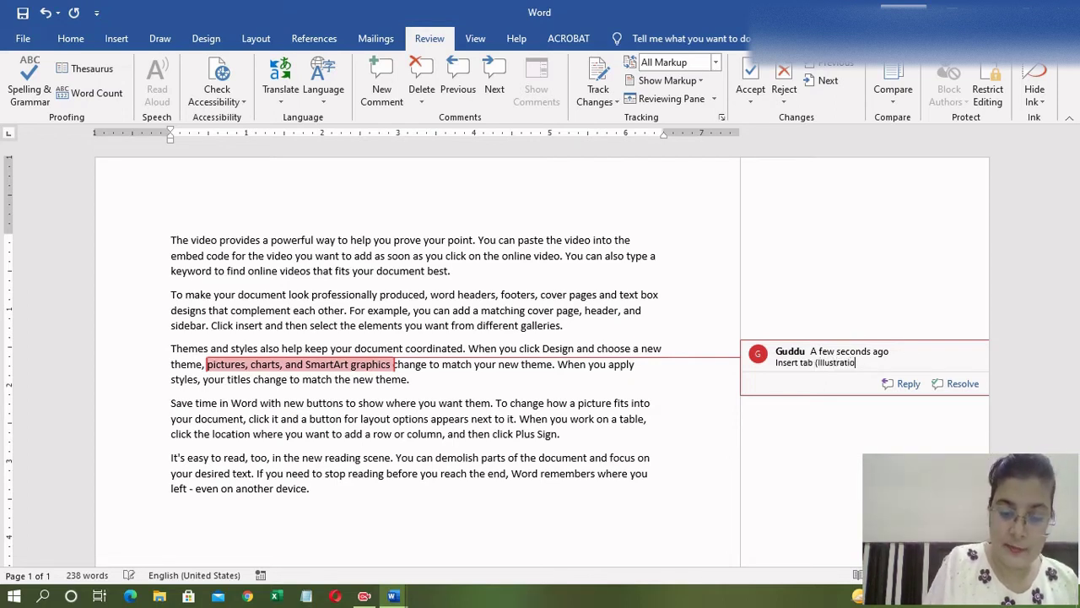
type("ns")
type(" Gr")
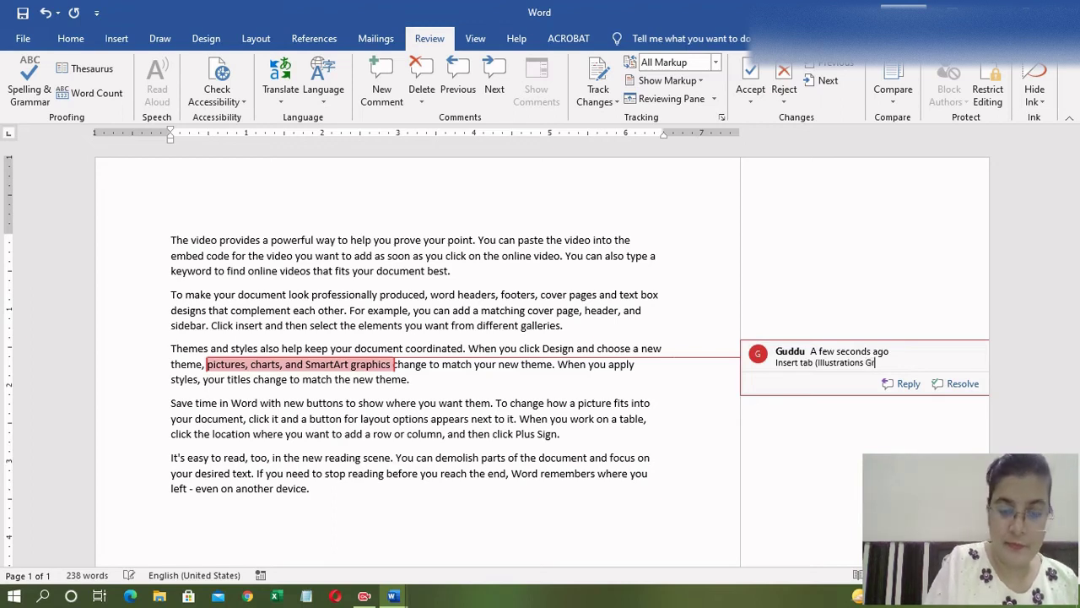
type("oup")
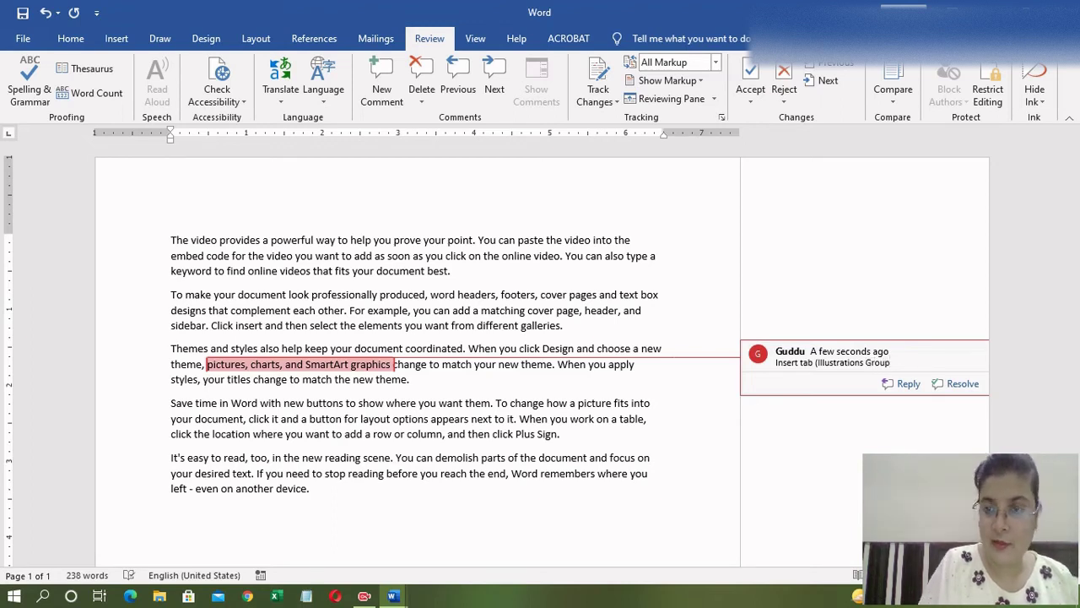
type(")")
left_click(631, 445)
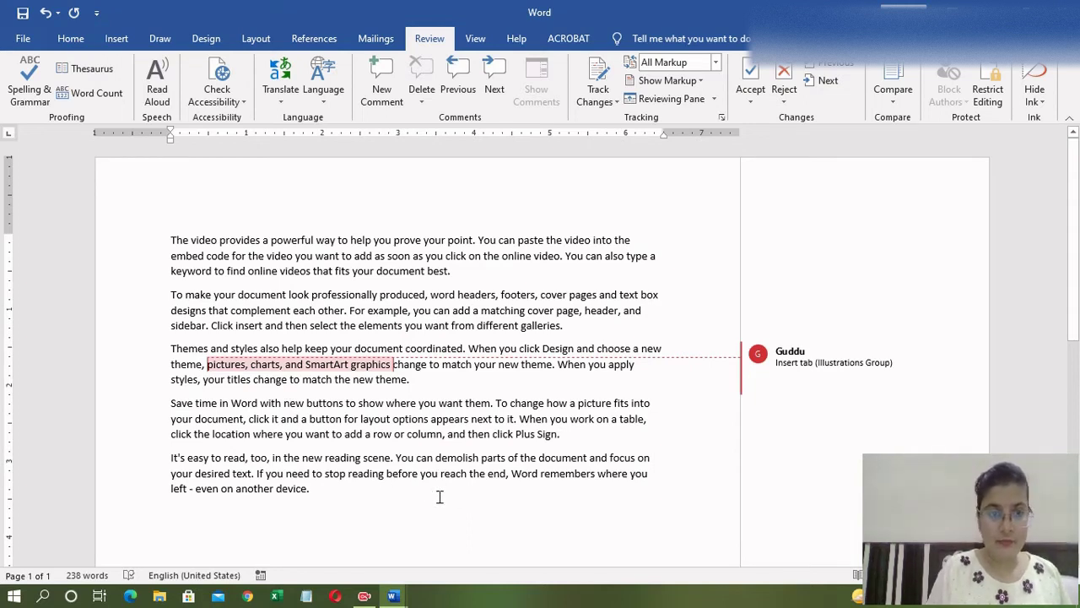
Step: Add a comment 'Header-Top of the page Footer- Bottom of the page' on 'headers, footers, cover pages'
left_click_drag(458, 294, 596, 296)
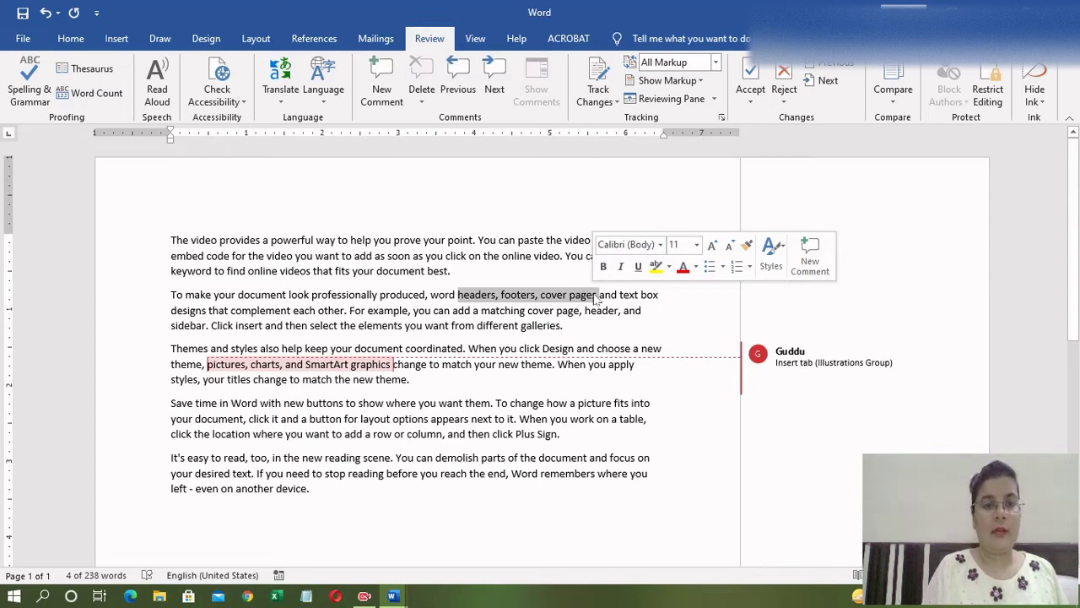
left_click(382, 89)
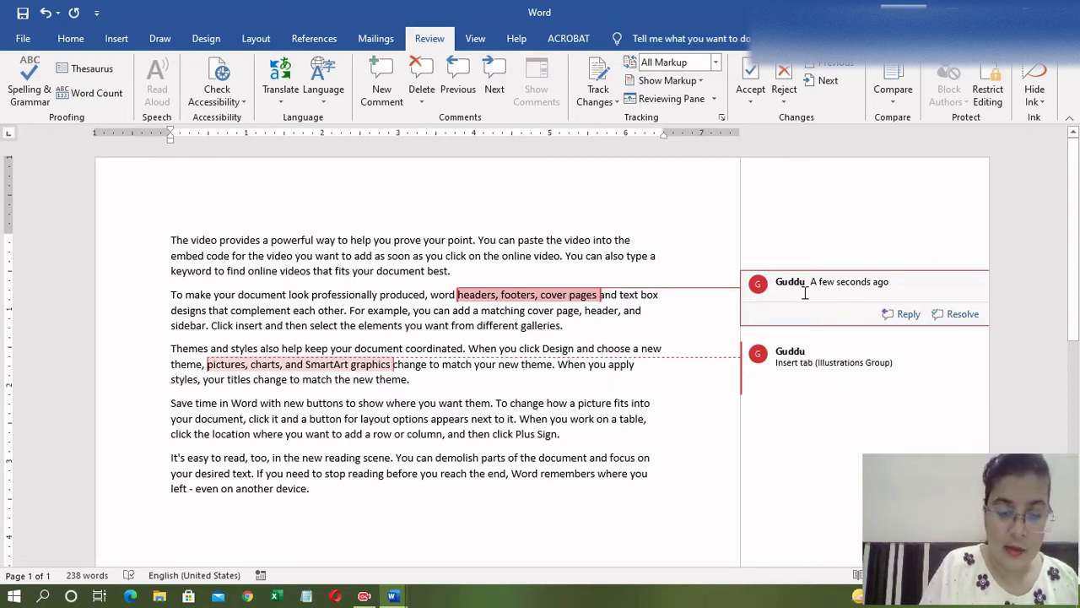
type("Hea")
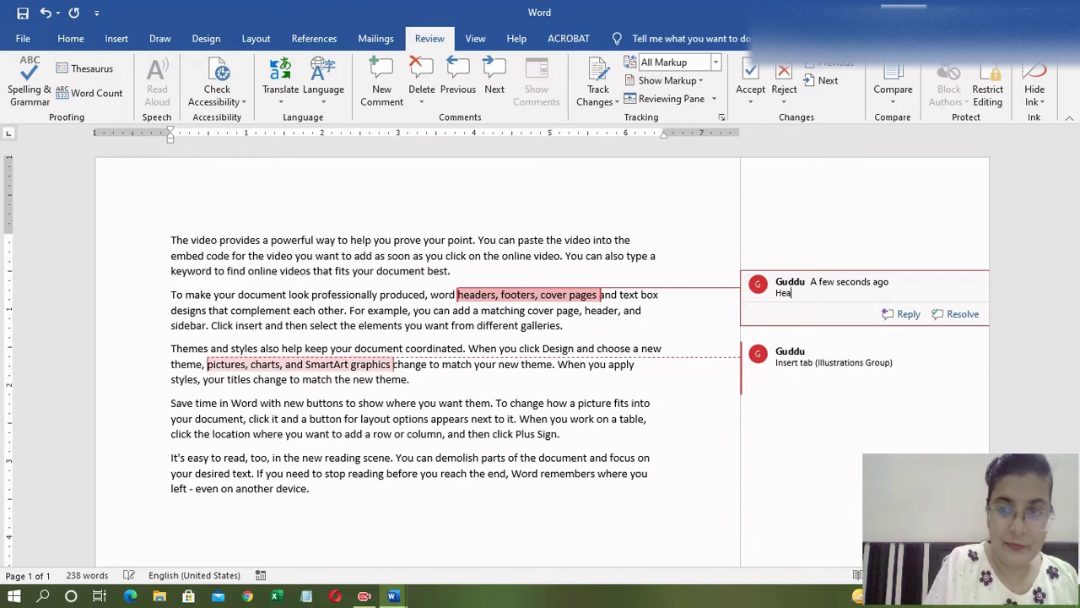
type("der ")
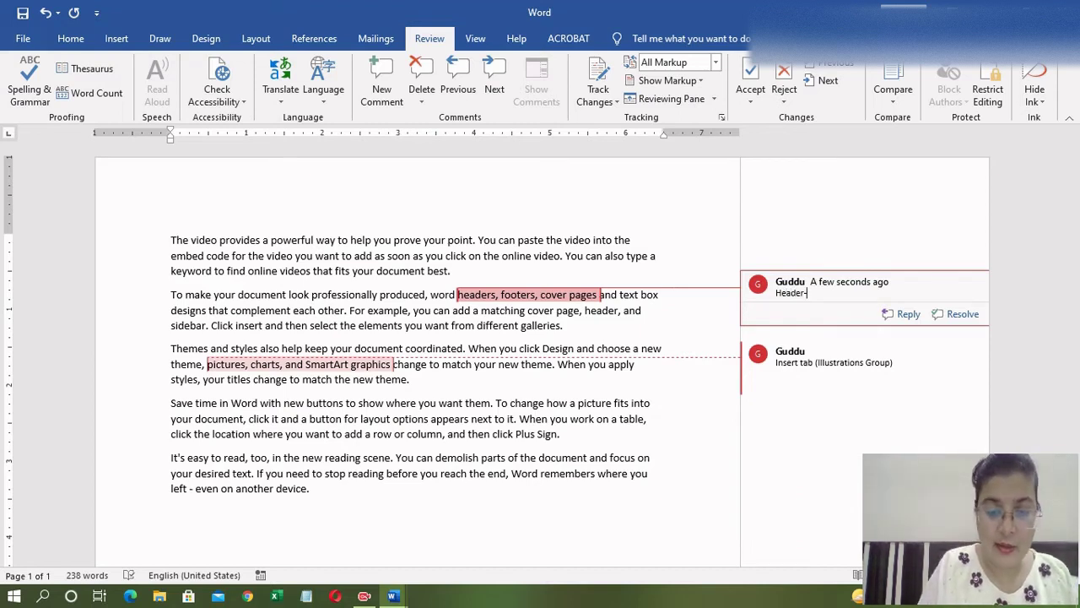
type("H")
key("BackSpace")
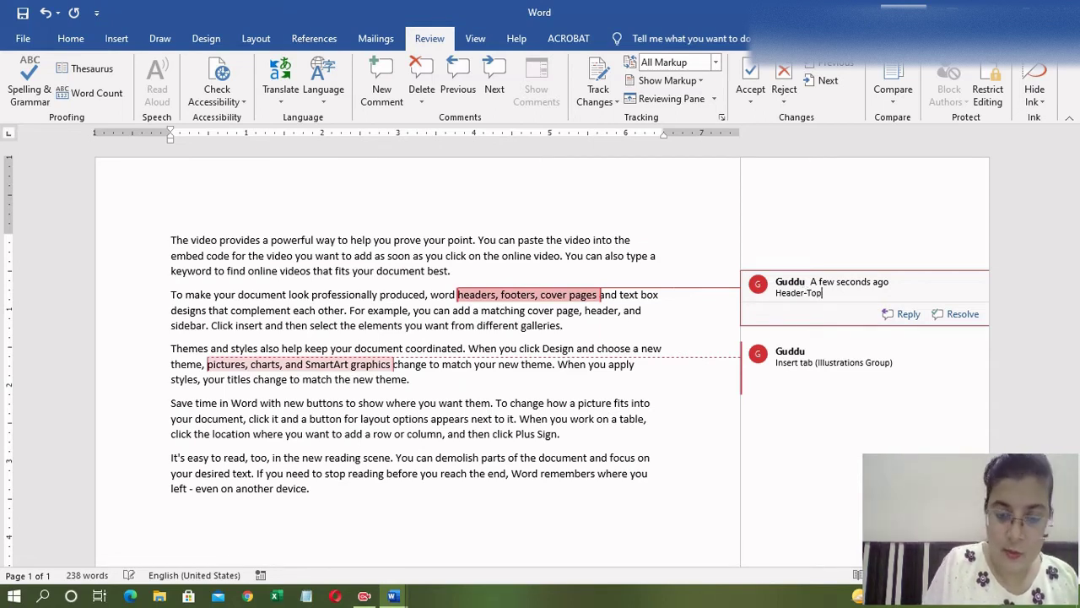
type(" of the page")
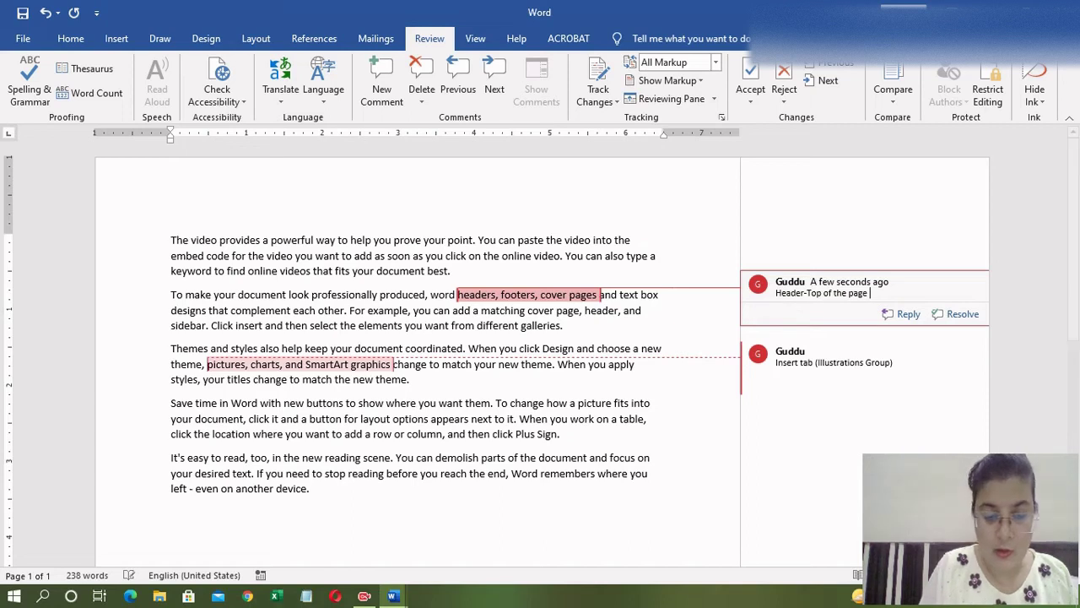
type("Foo")
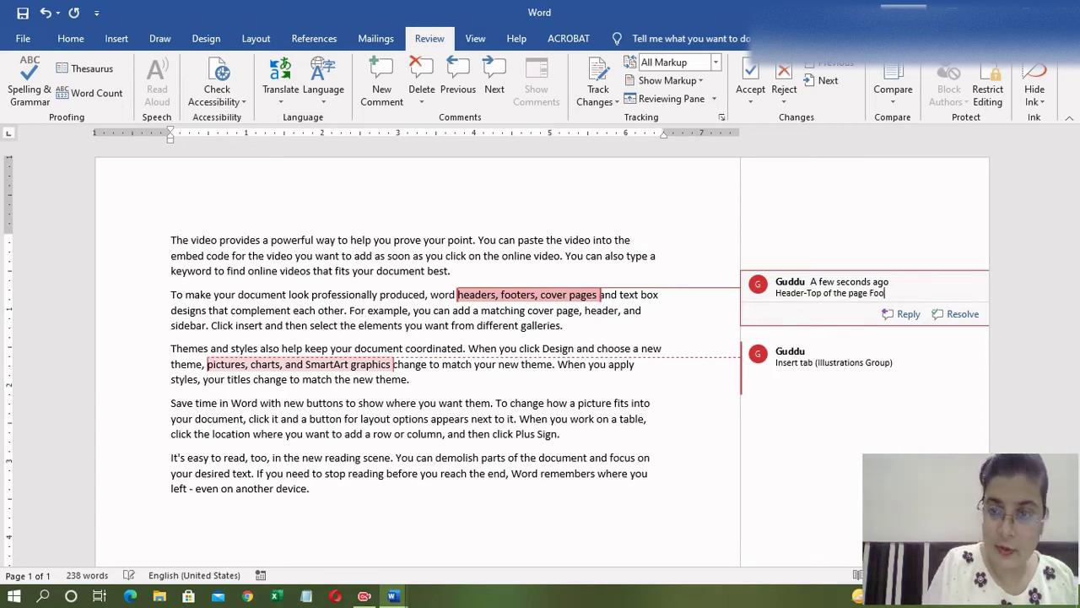
type("ter-")
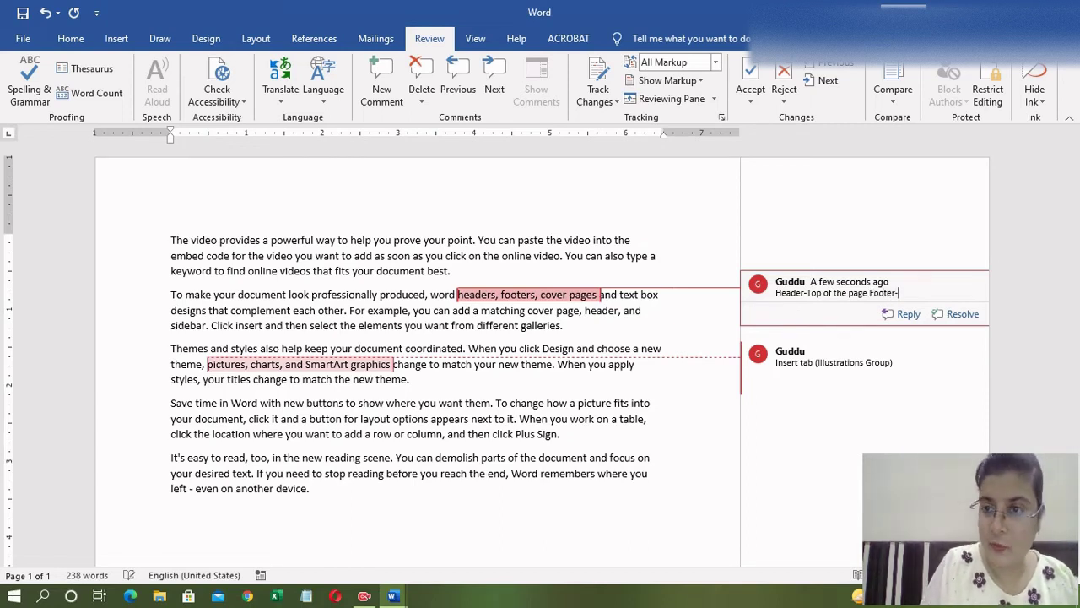
type(" B")
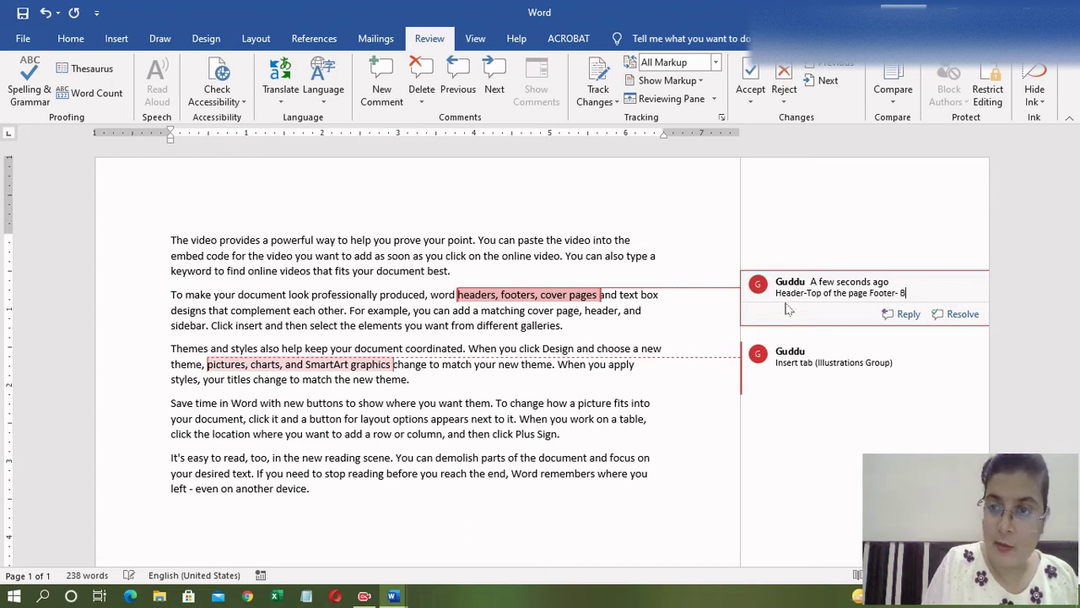
type("ott")
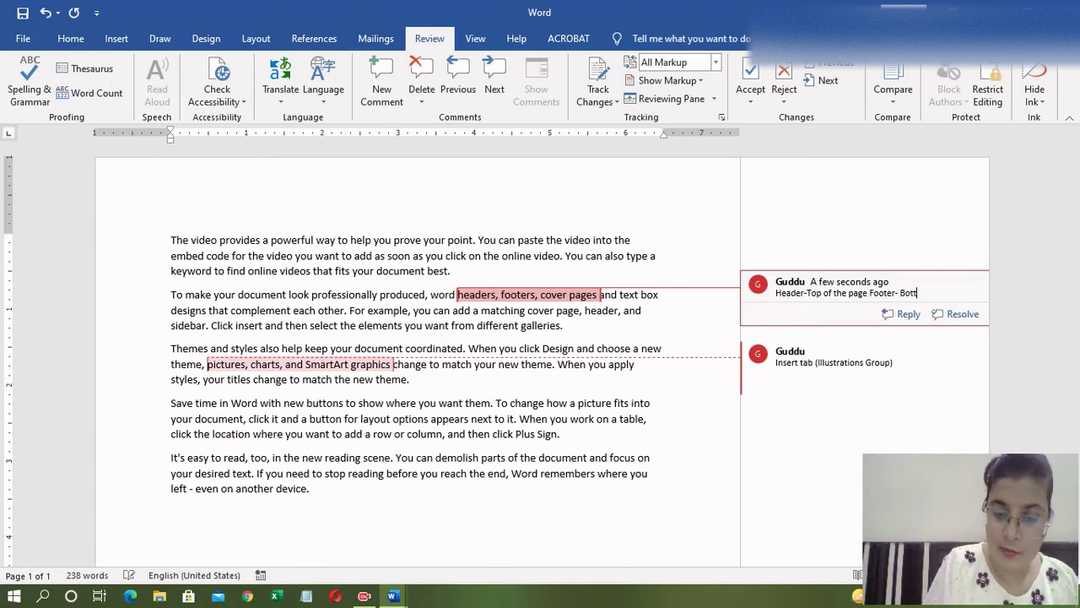
type("om of t")
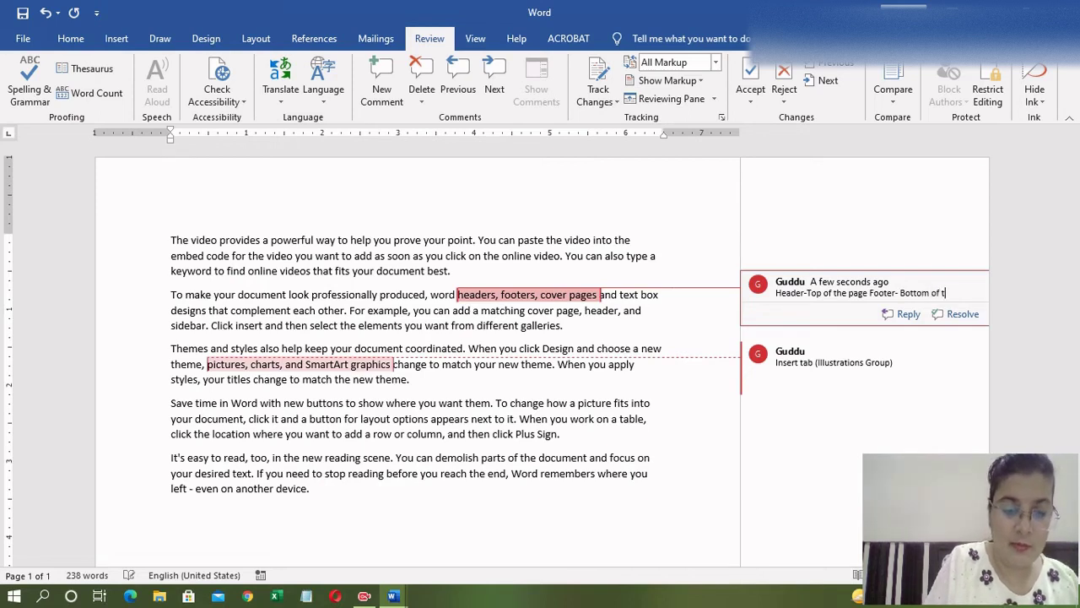
type("he pa")
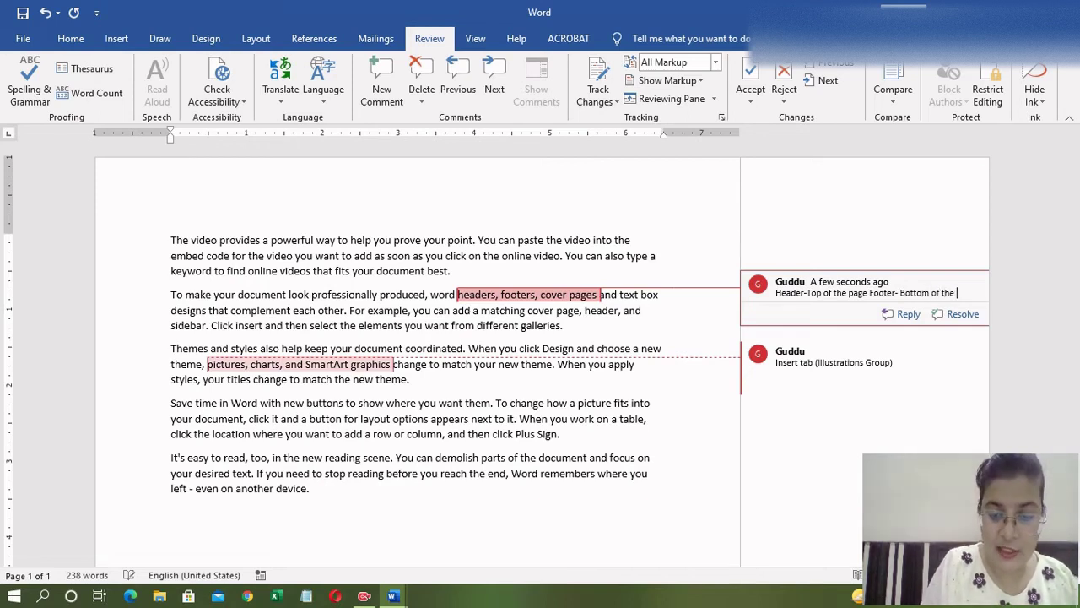
type("ge")
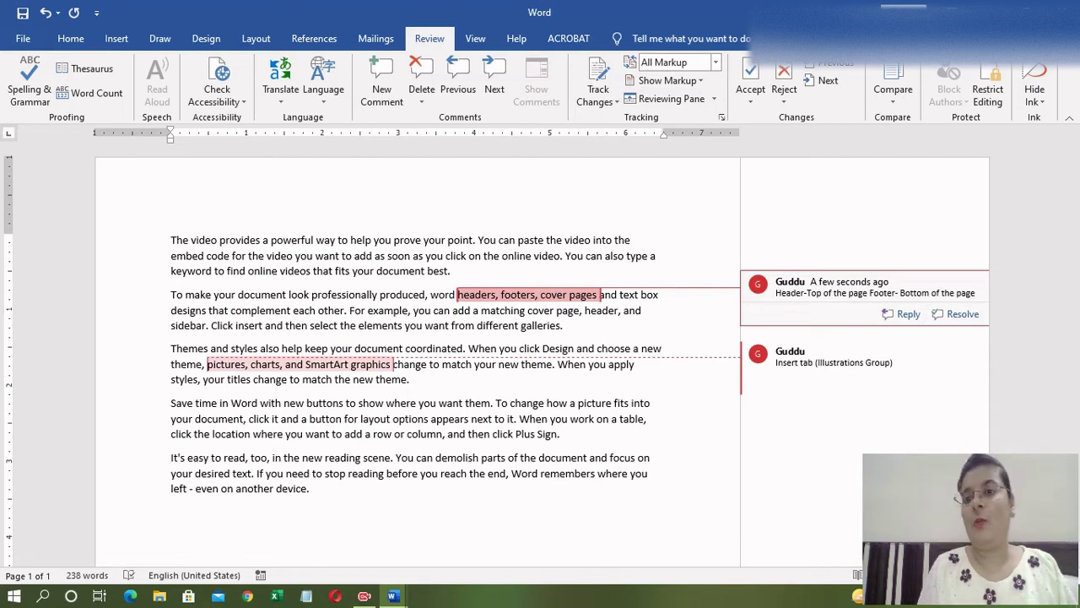
left_click(697, 427)
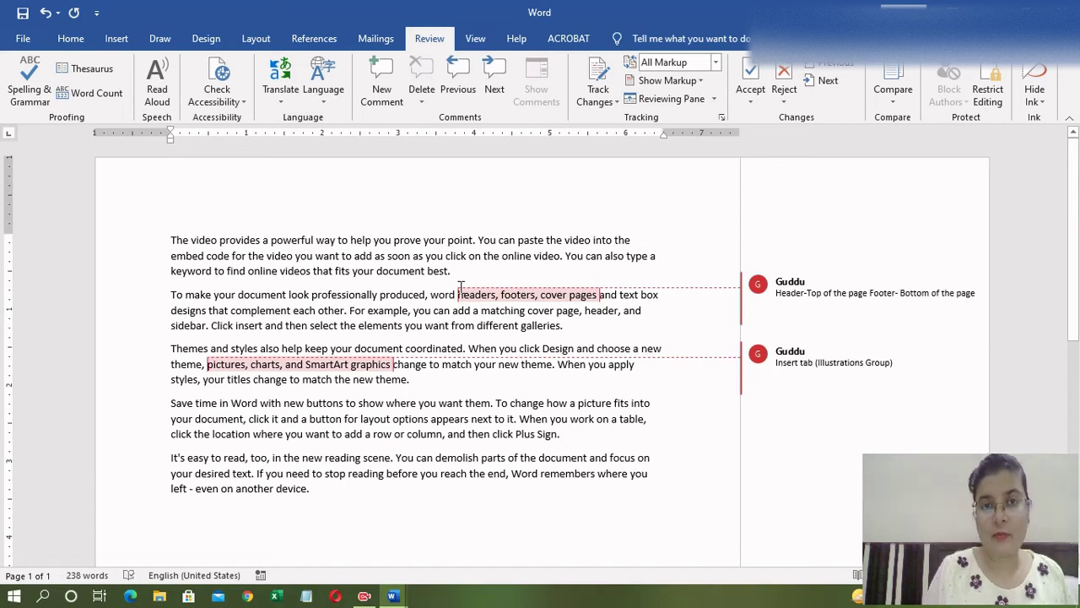
Step: Move Next through both comments, then Previous back to the header/footer comment
left_click(534, 275)
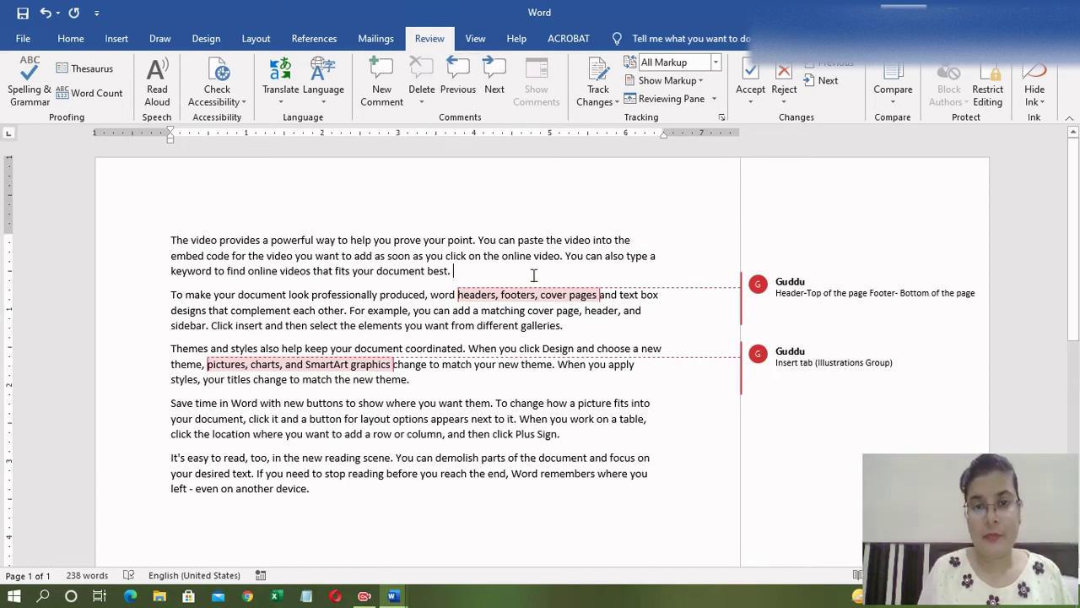
left_click(463, 293)
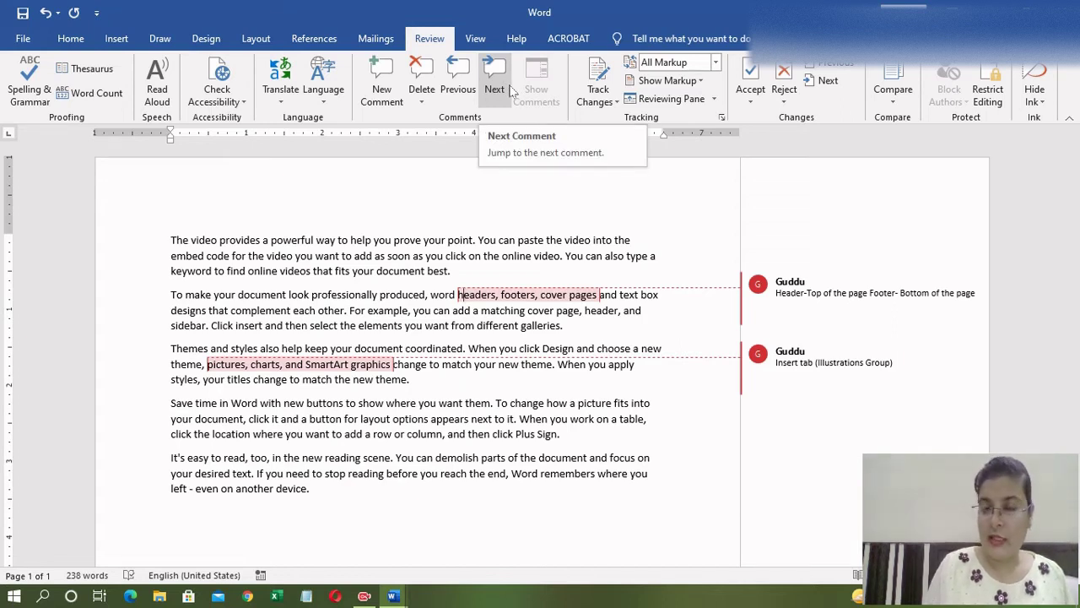
left_click(500, 86)
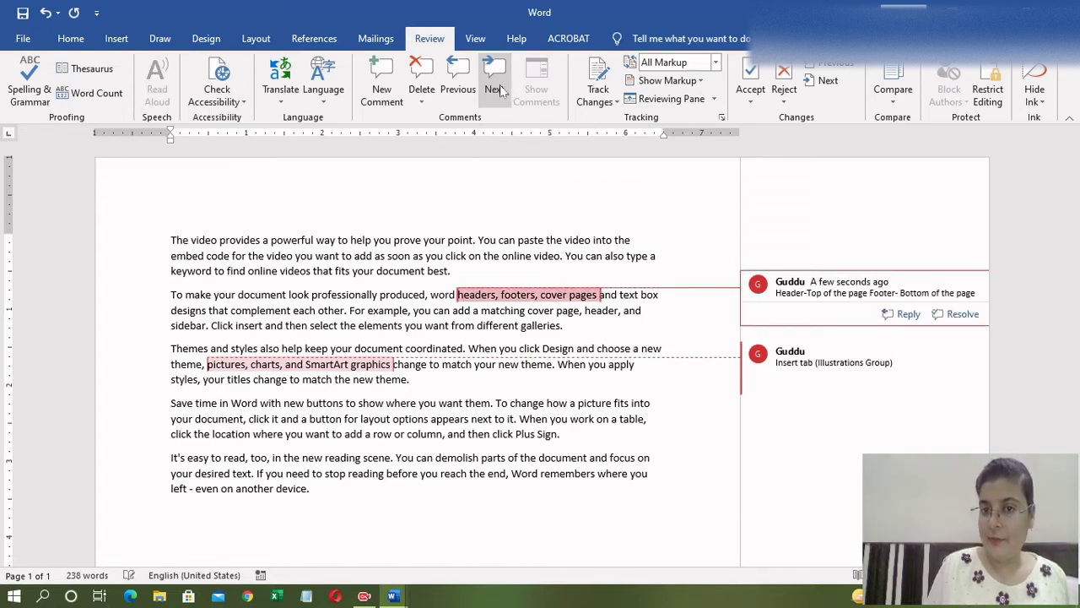
left_click(500, 84)
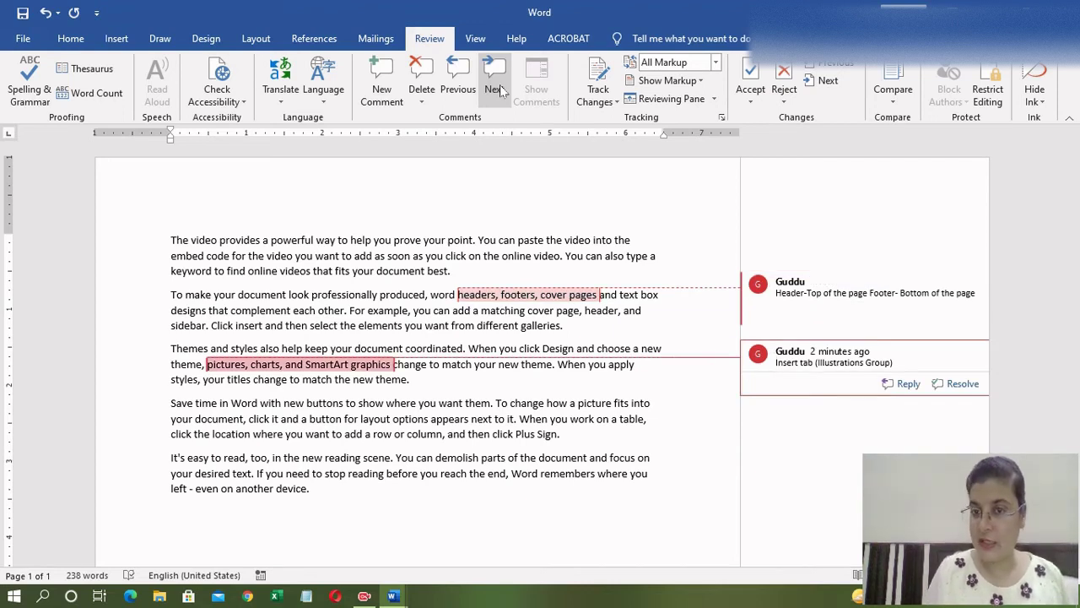
left_click(468, 91)
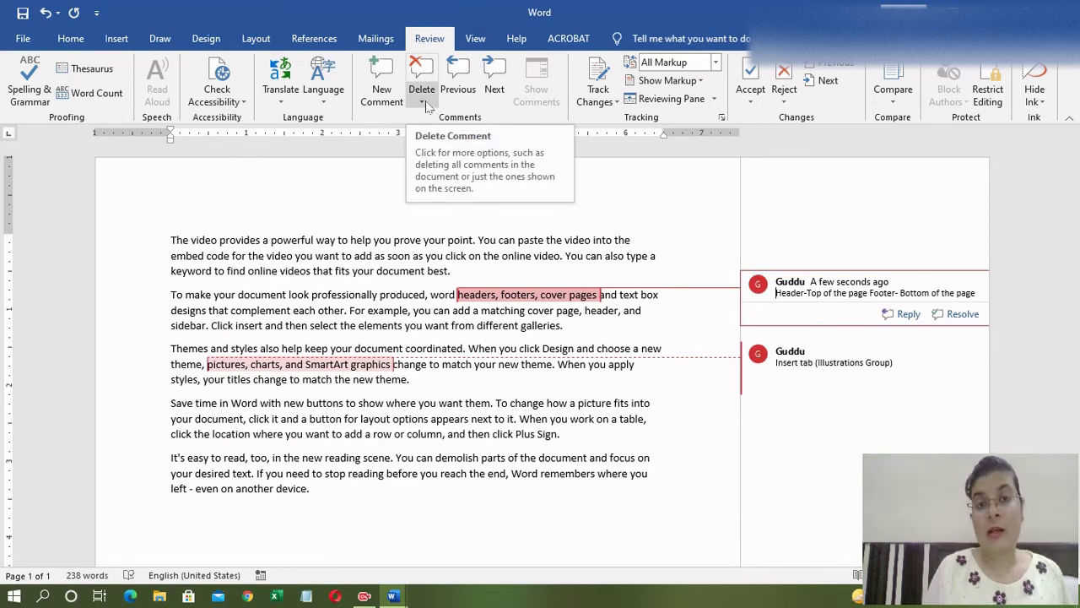
Step: Delete the header/footer comment, then use Delete All Comments in Document to clear the rest
left_click(422, 102)
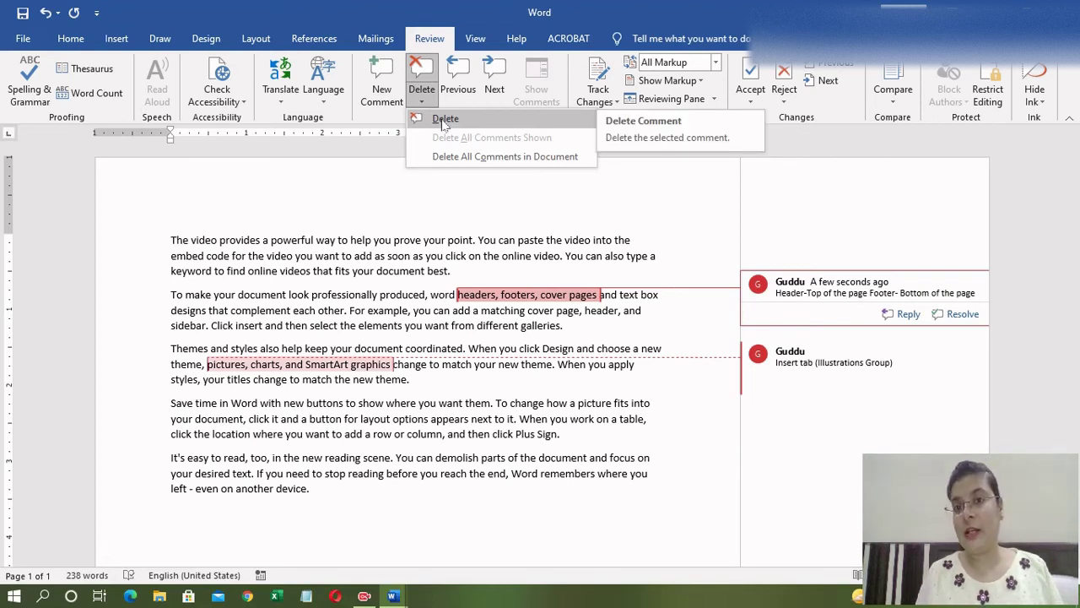
left_click(442, 121)
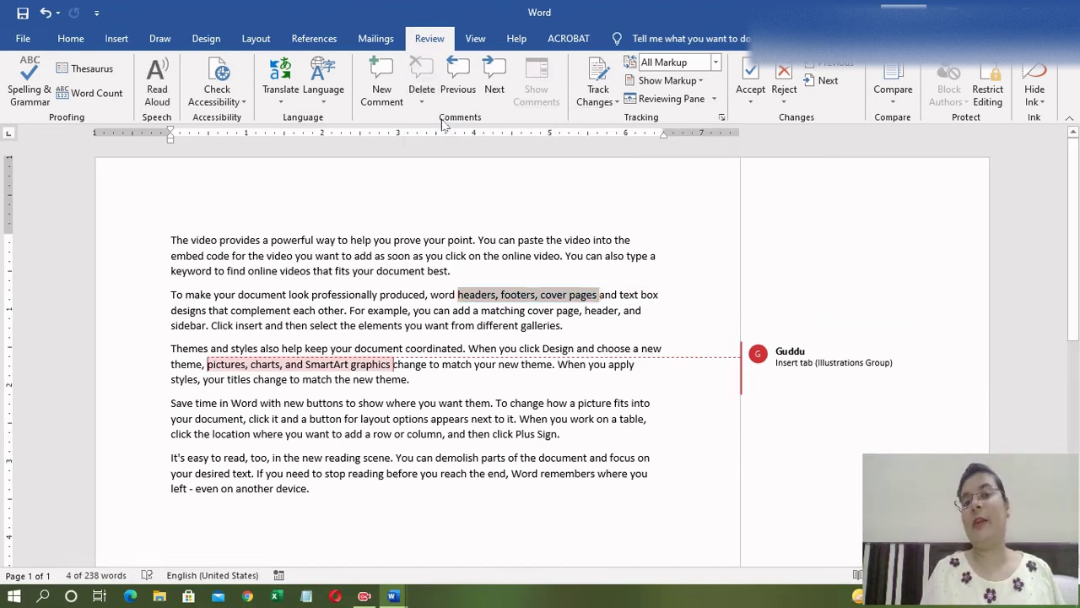
left_click(422, 102)
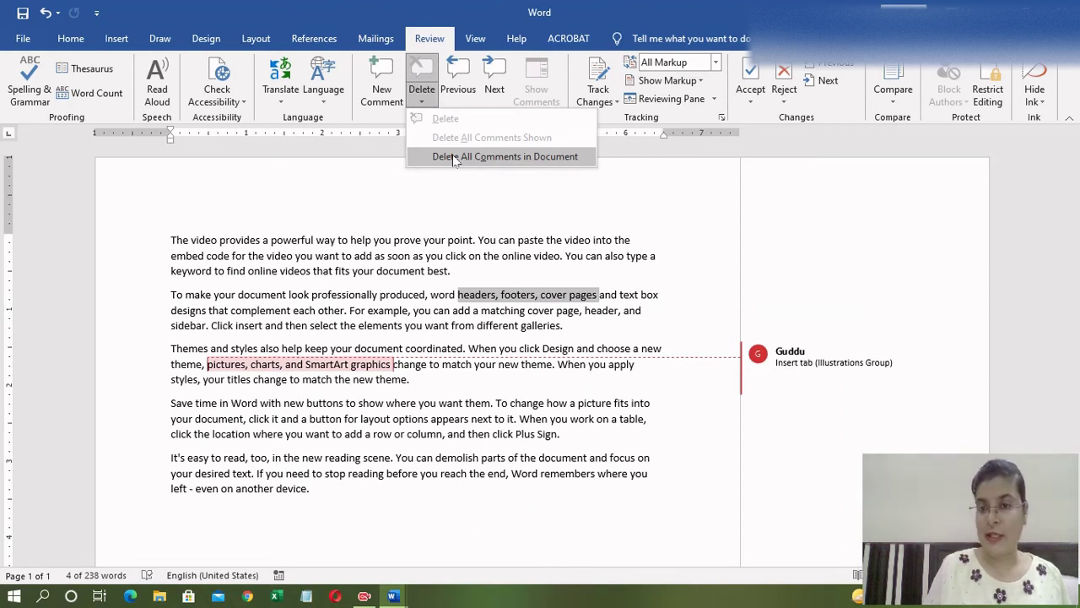
left_click(453, 158)
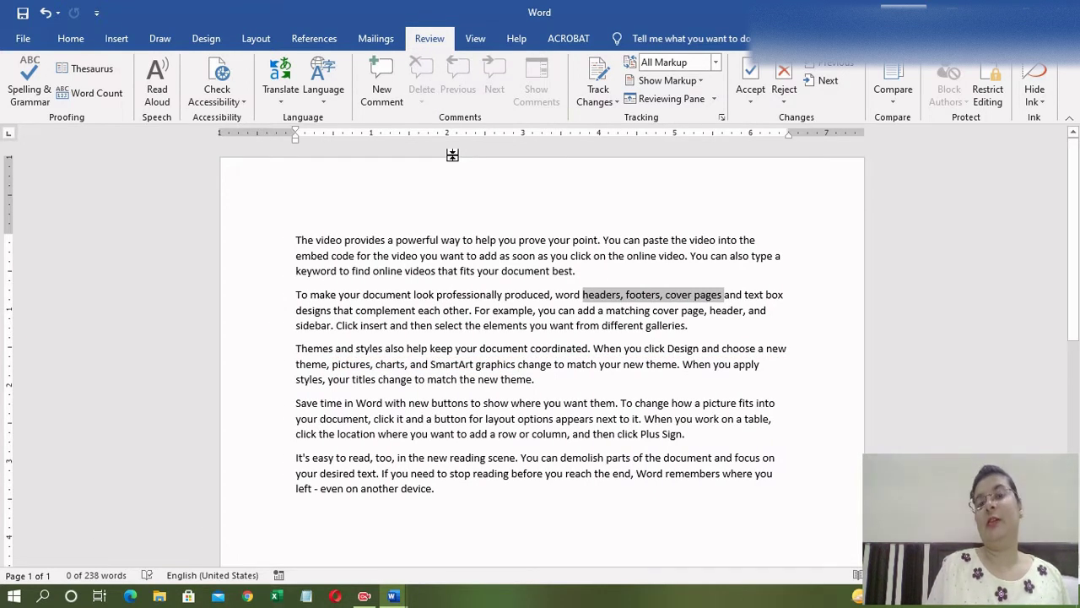
left_click(809, 399)
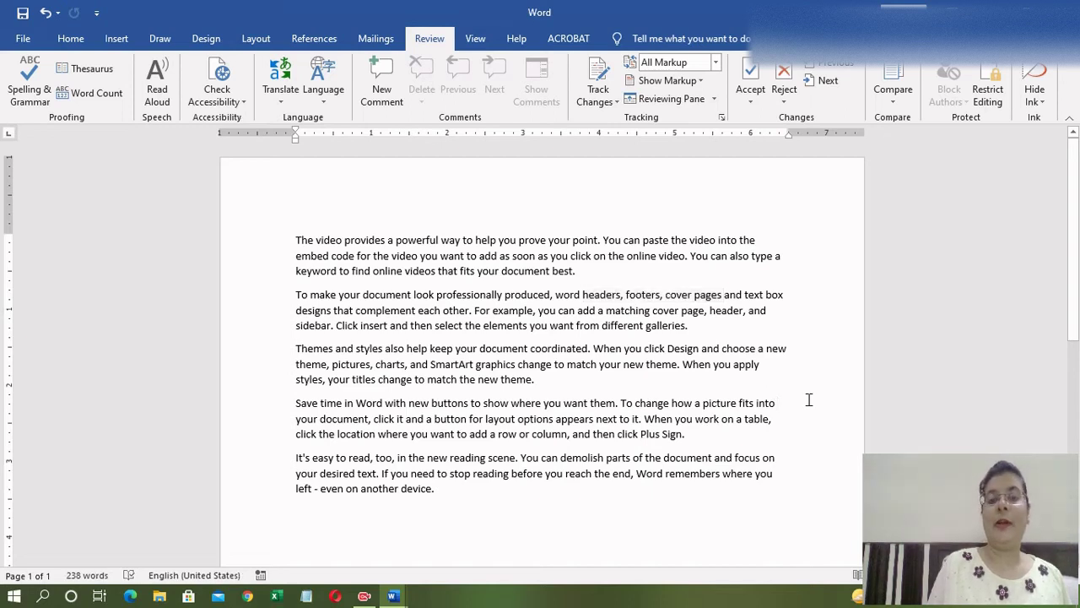
left_click(296, 233)
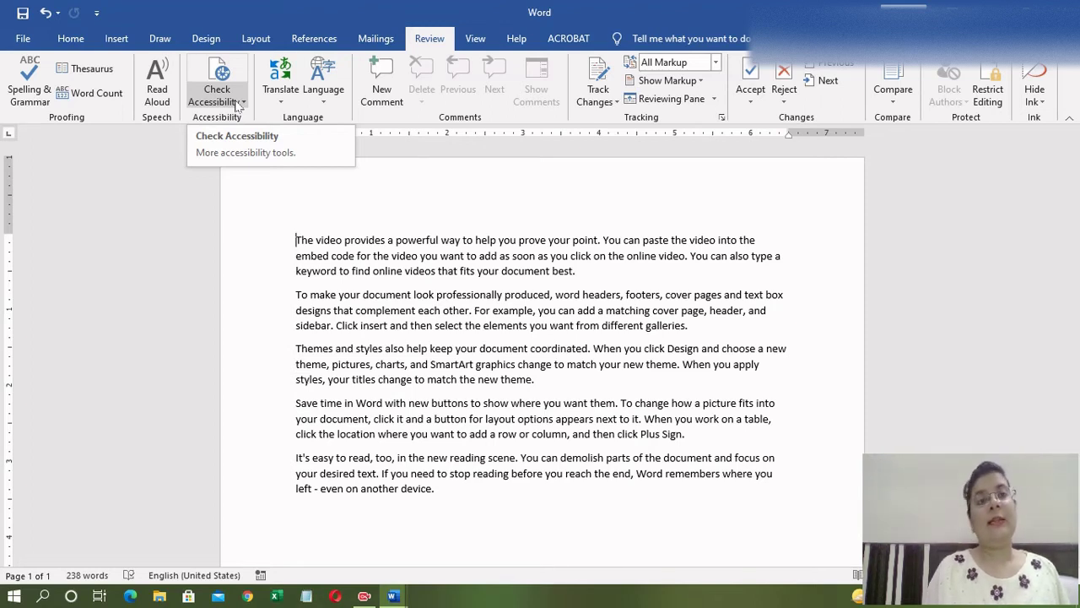
left_click(238, 102)
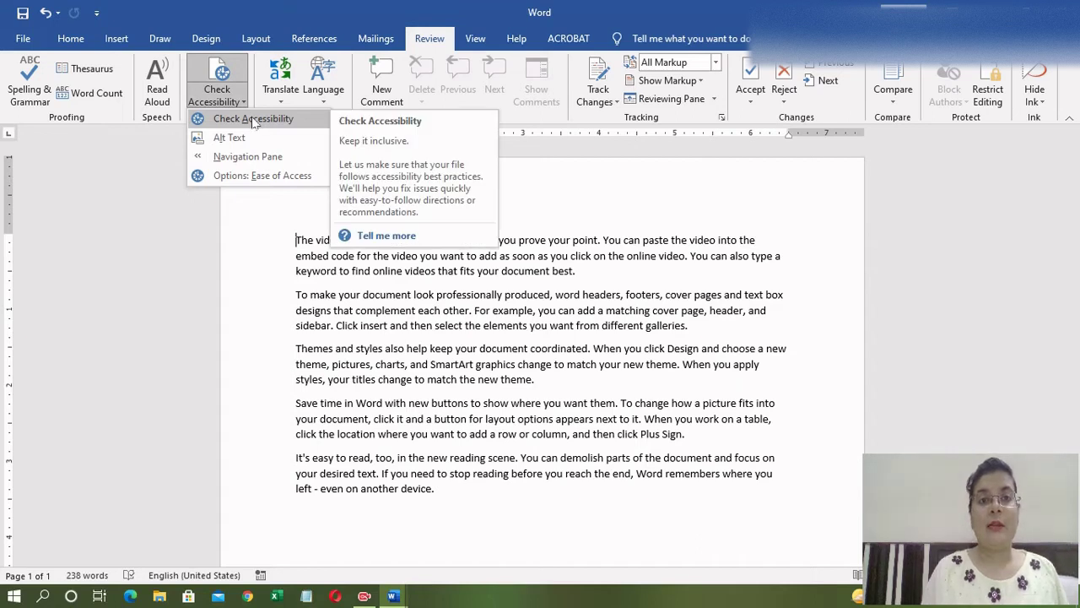
left_click(626, 317)
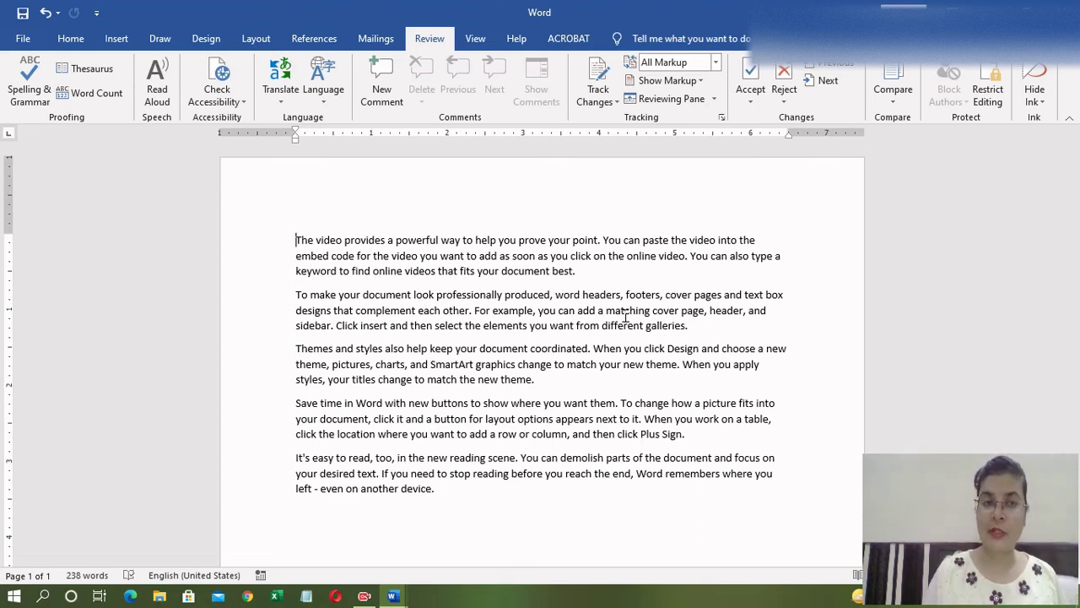
left_click(227, 105)
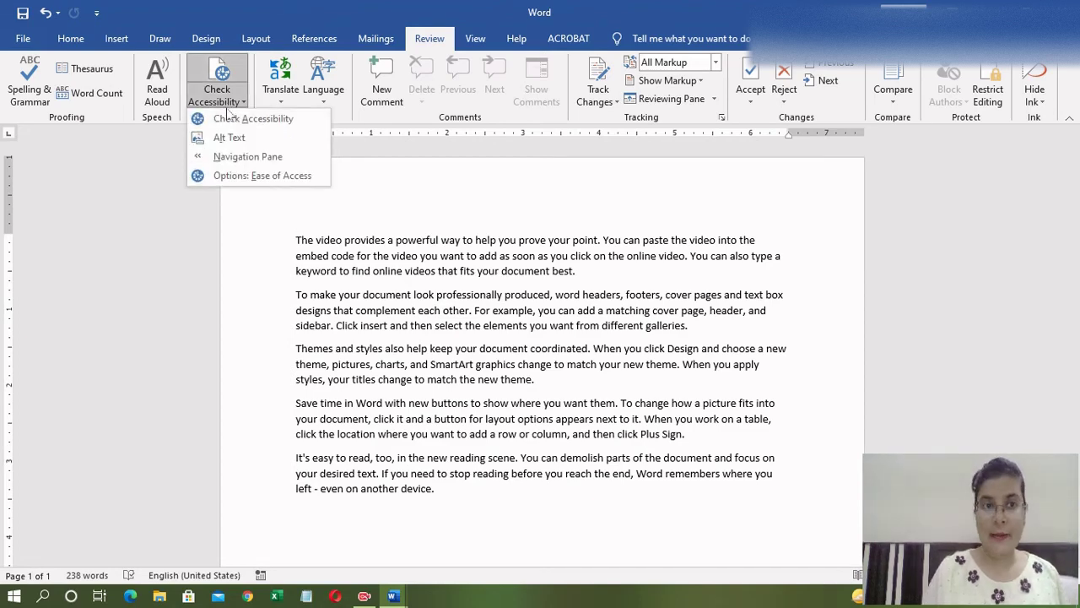
left_click(229, 118)
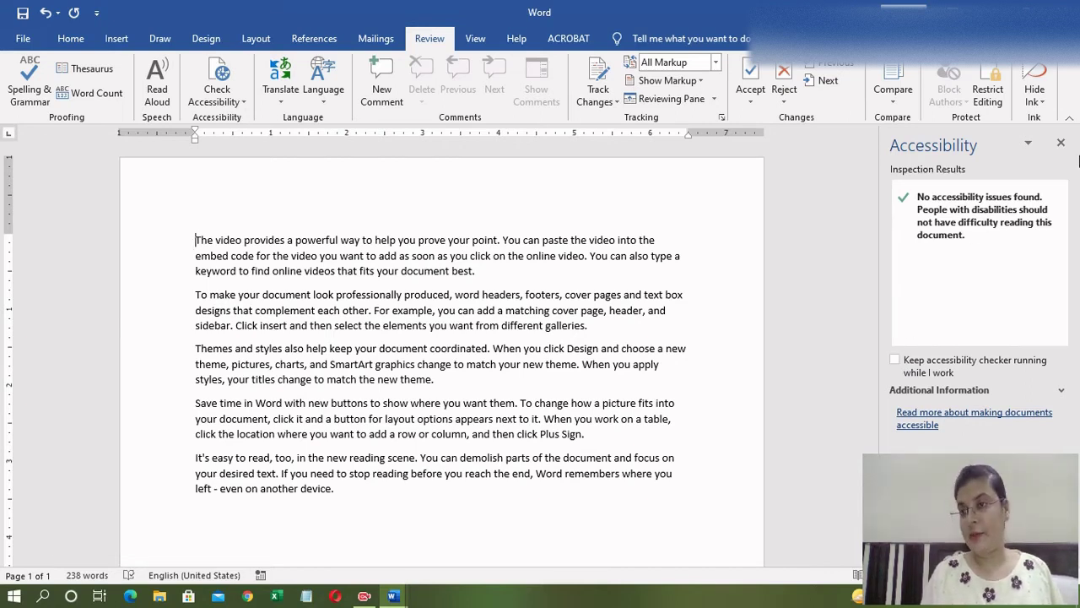
left_click(1062, 142)
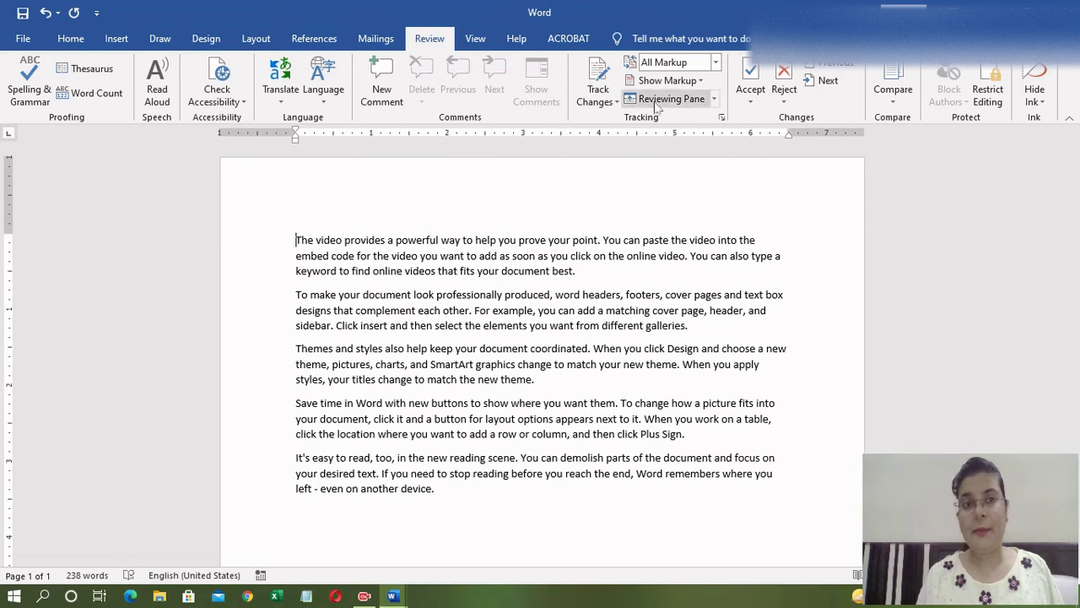
left_click(242, 101)
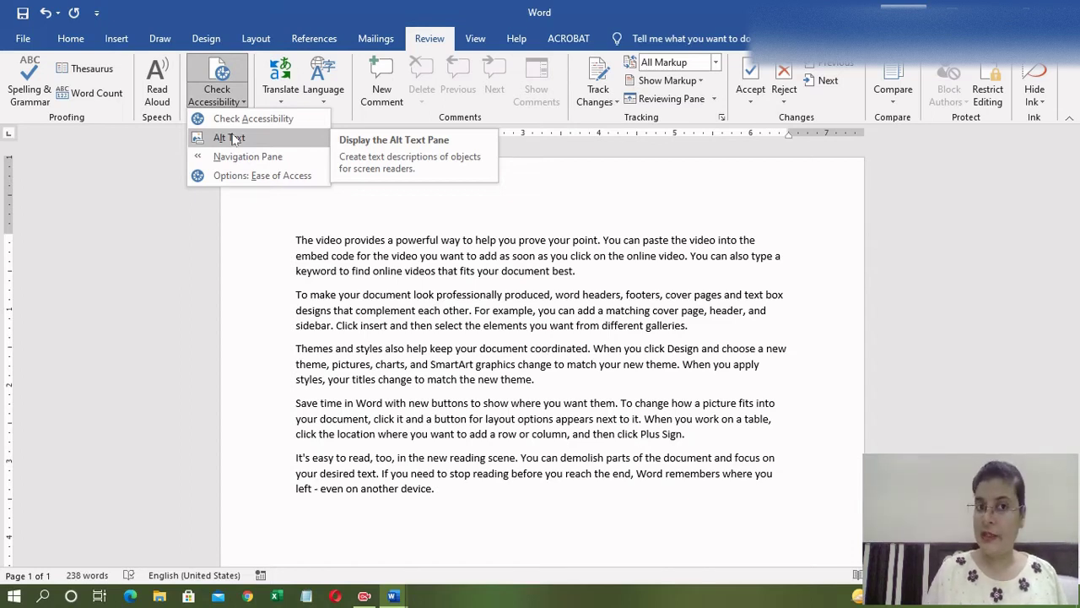
left_click(234, 139)
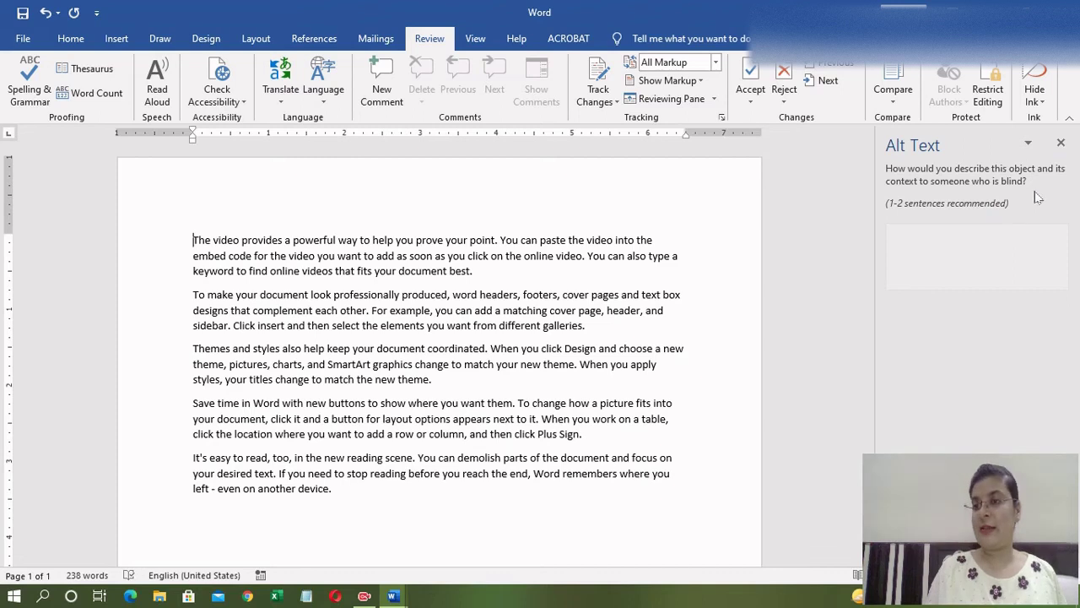
left_click(1061, 143)
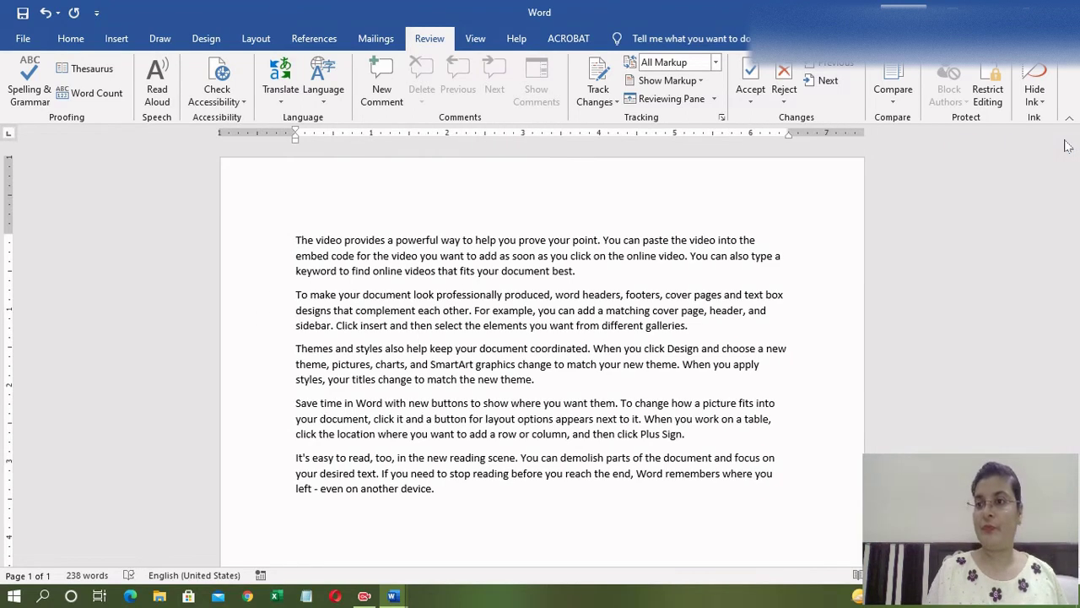
left_click(219, 94)
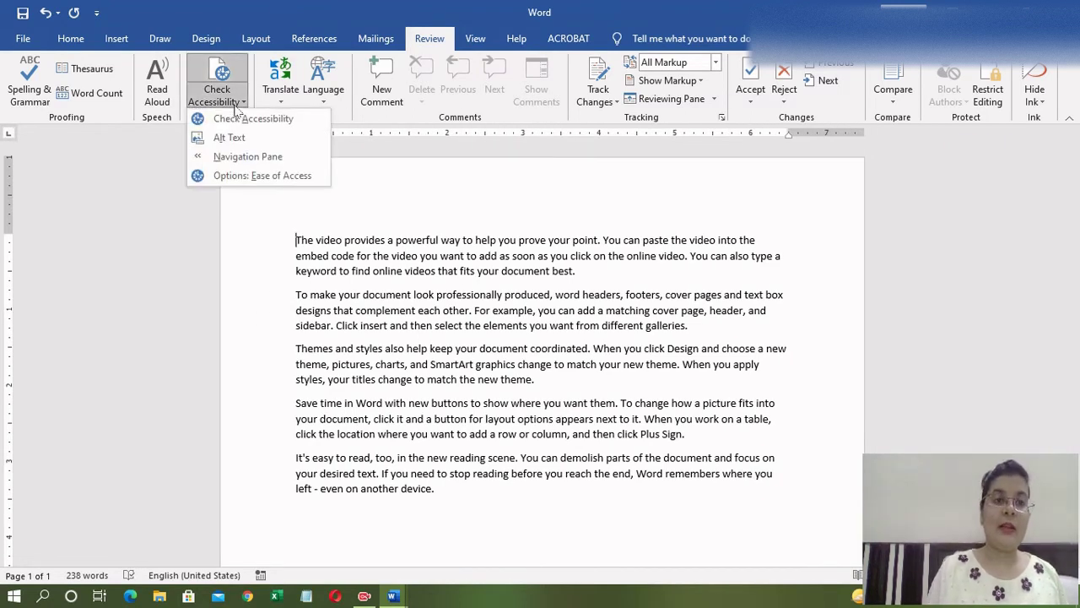
left_click(248, 156)
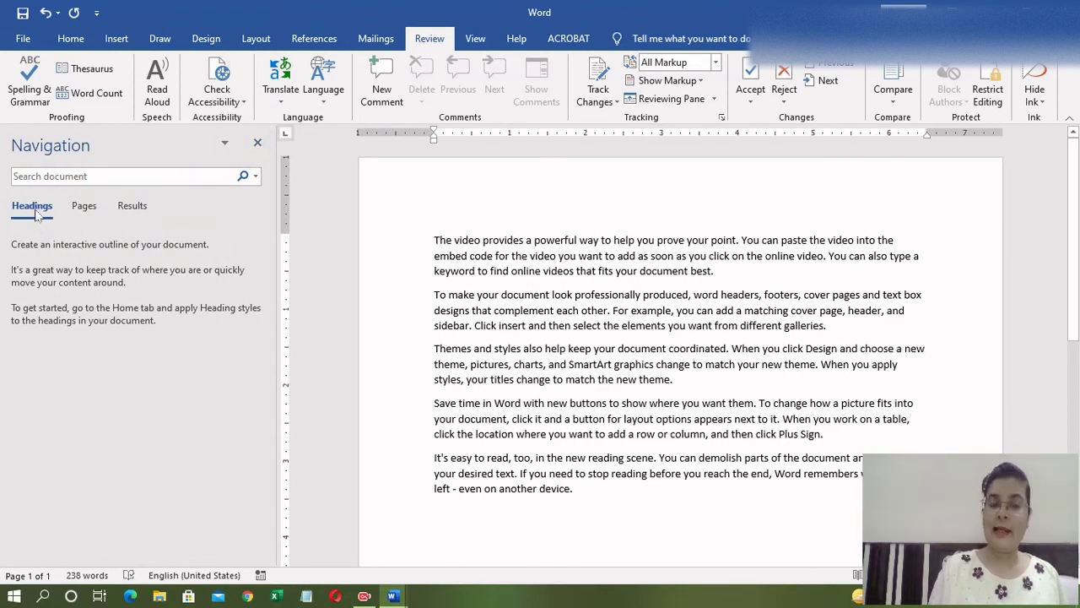
left_click(84, 206)
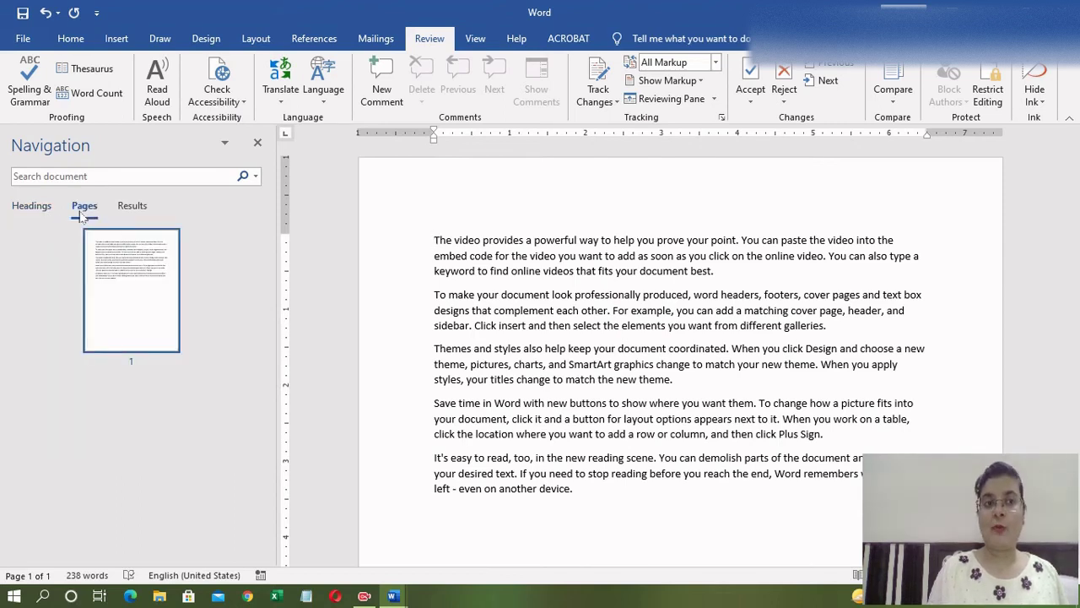
left_click(135, 209)
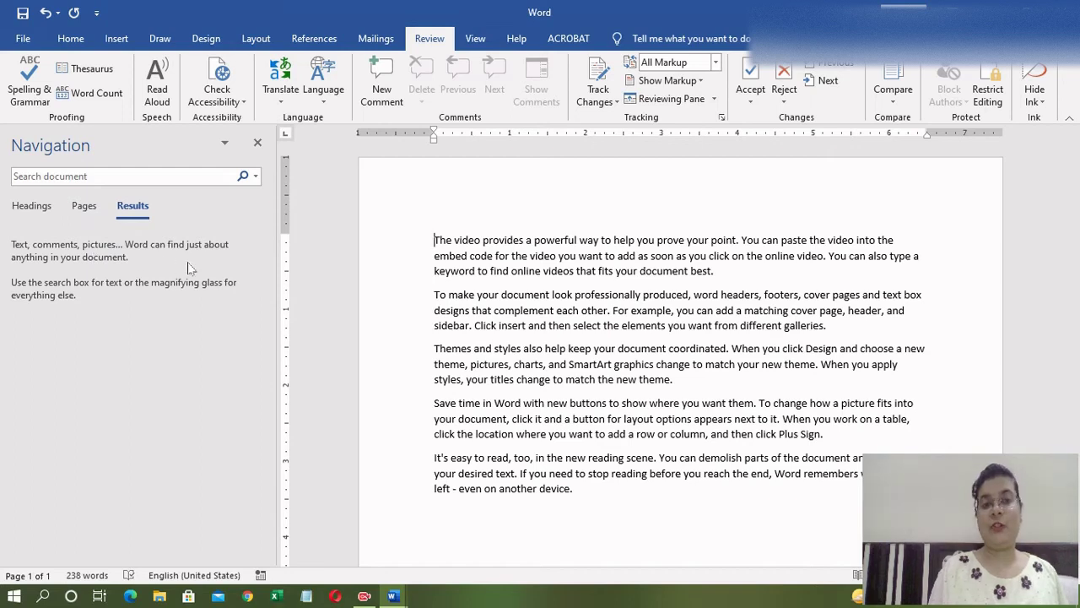
left_click(31, 209)
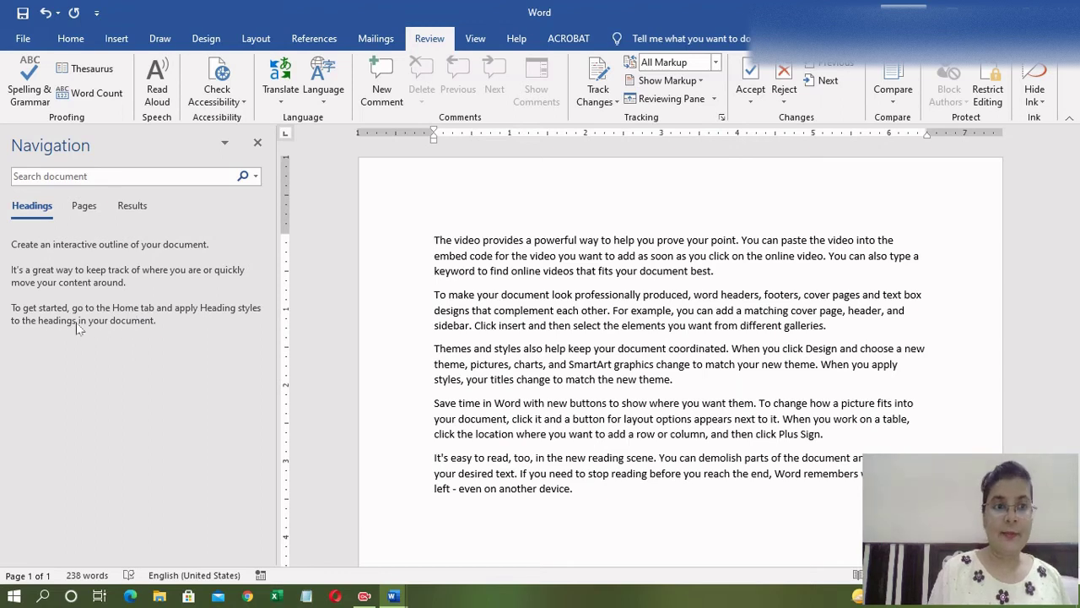
left_click(91, 206)
left_click(126, 209)
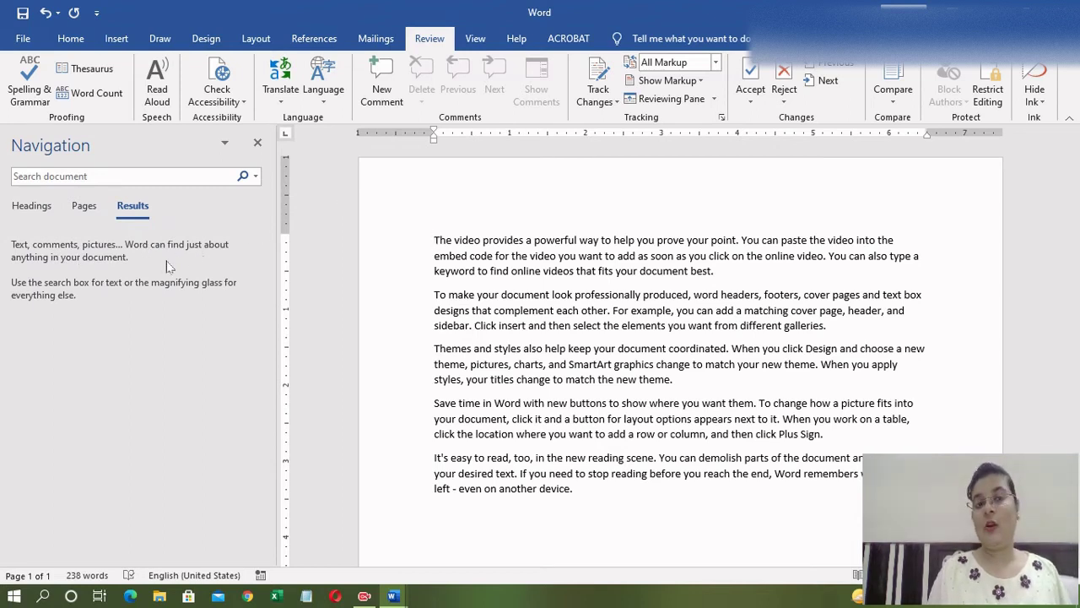
left_click(257, 141)
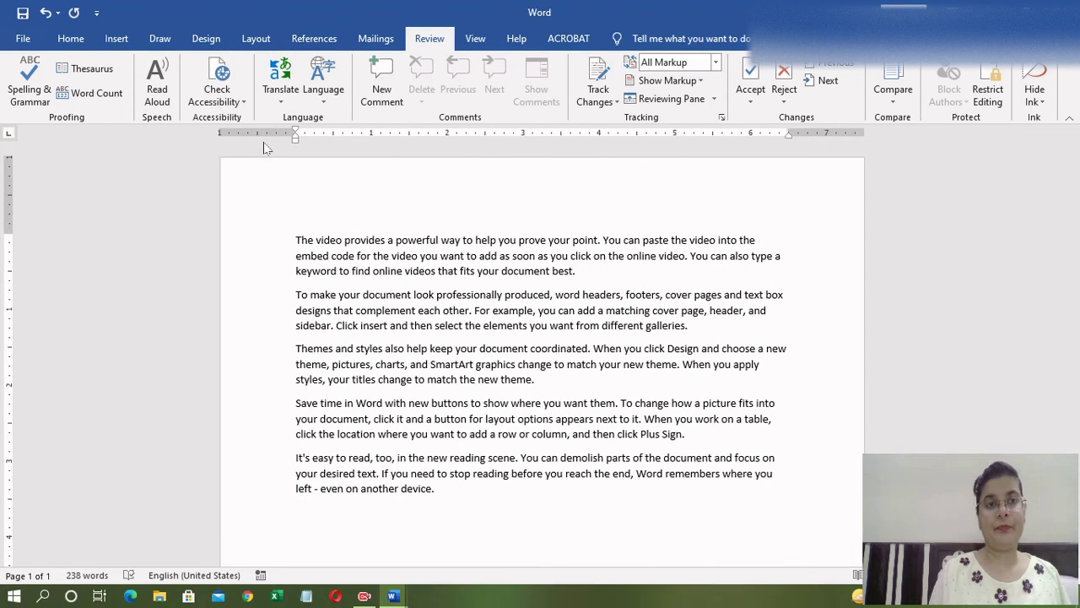
left_click(242, 102)
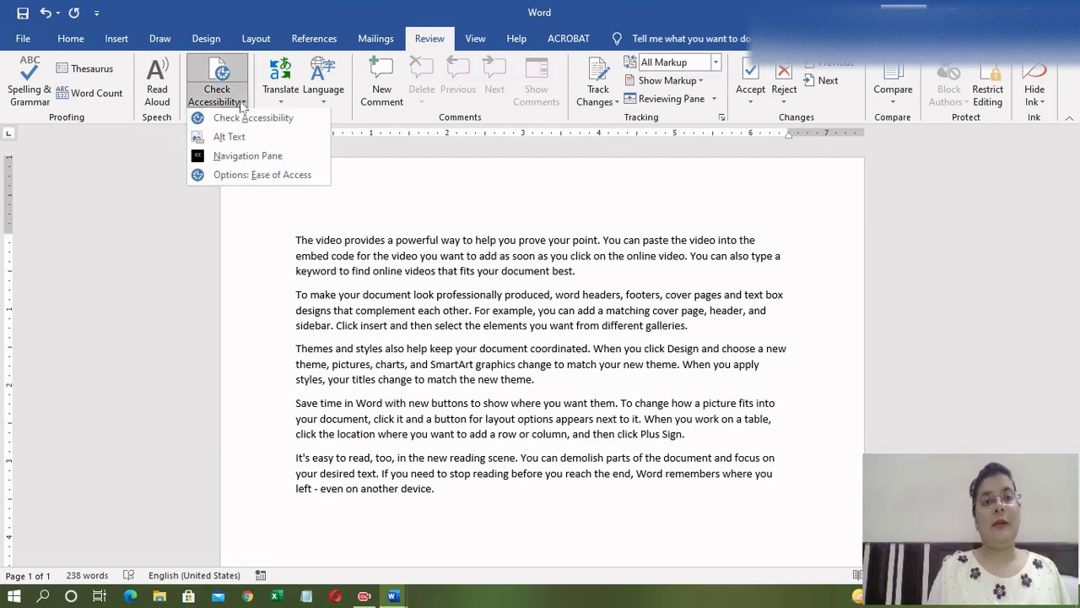
left_click(276, 179)
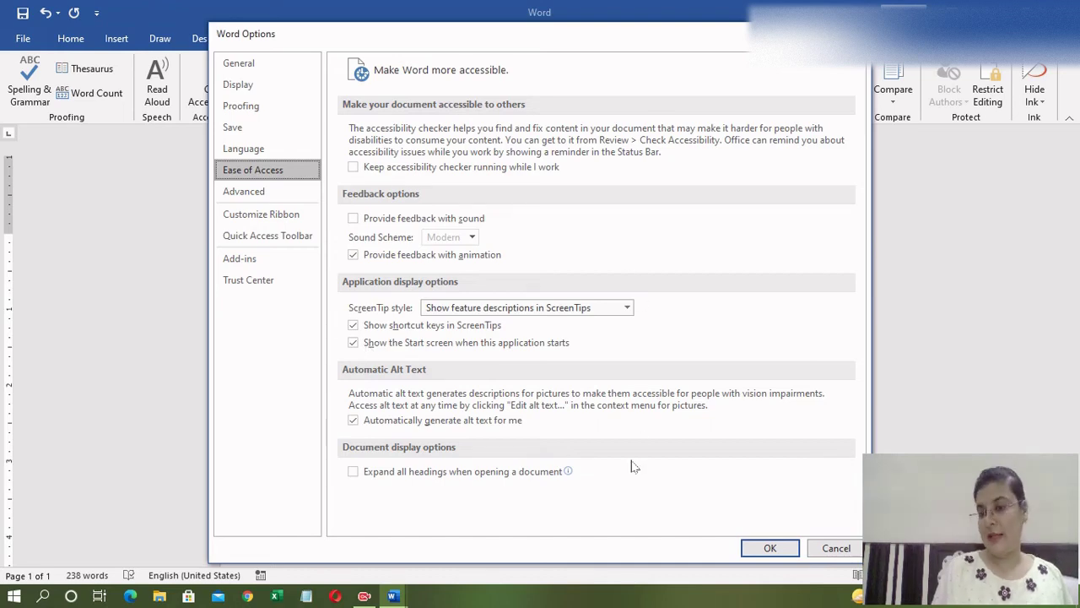
left_click(774, 548)
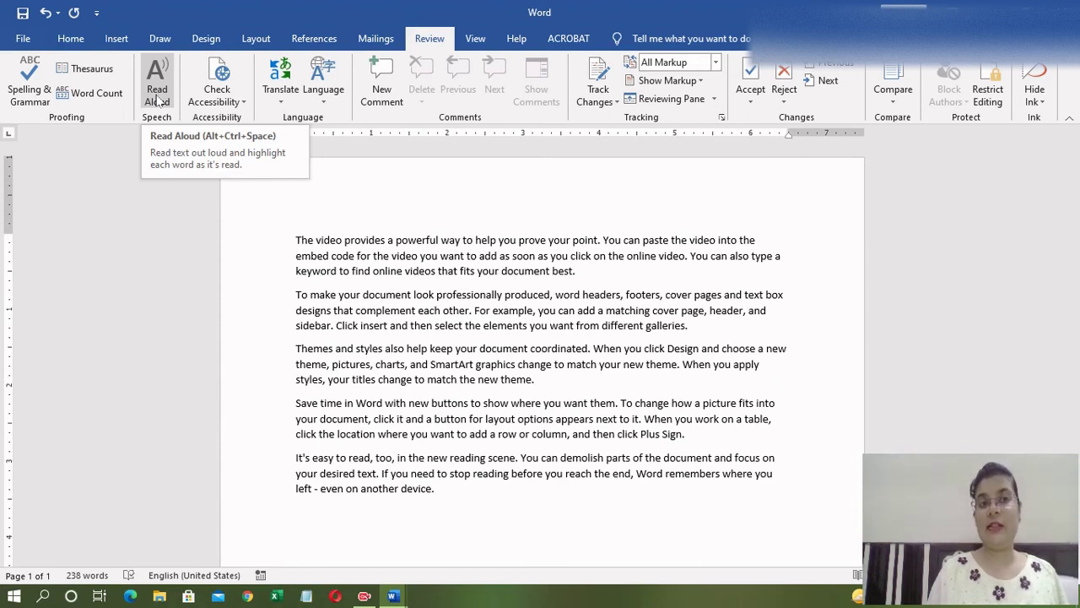
left_click(157, 100)
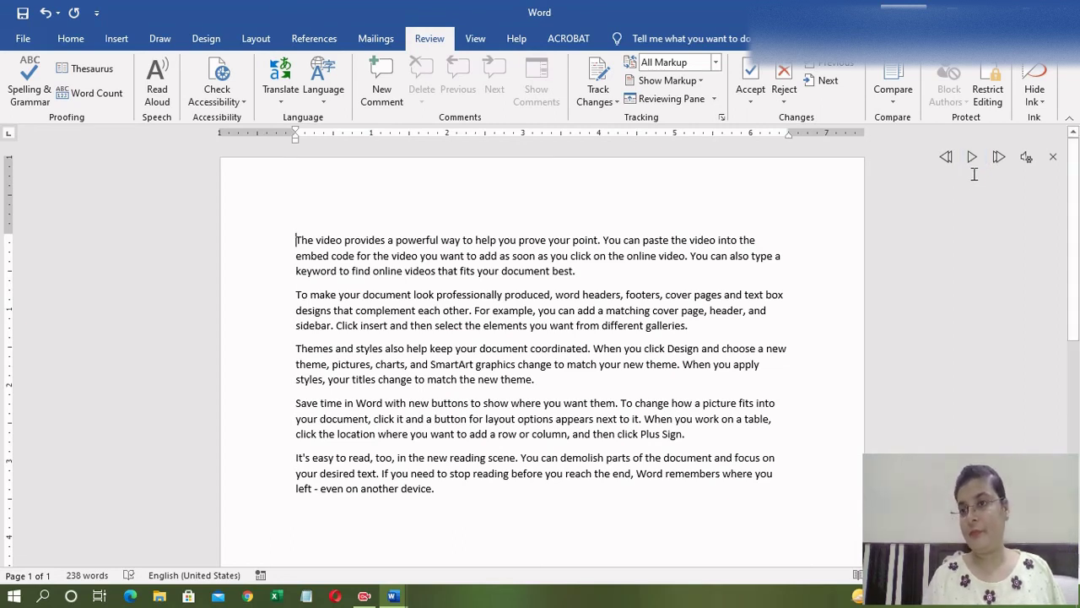
left_click(974, 159)
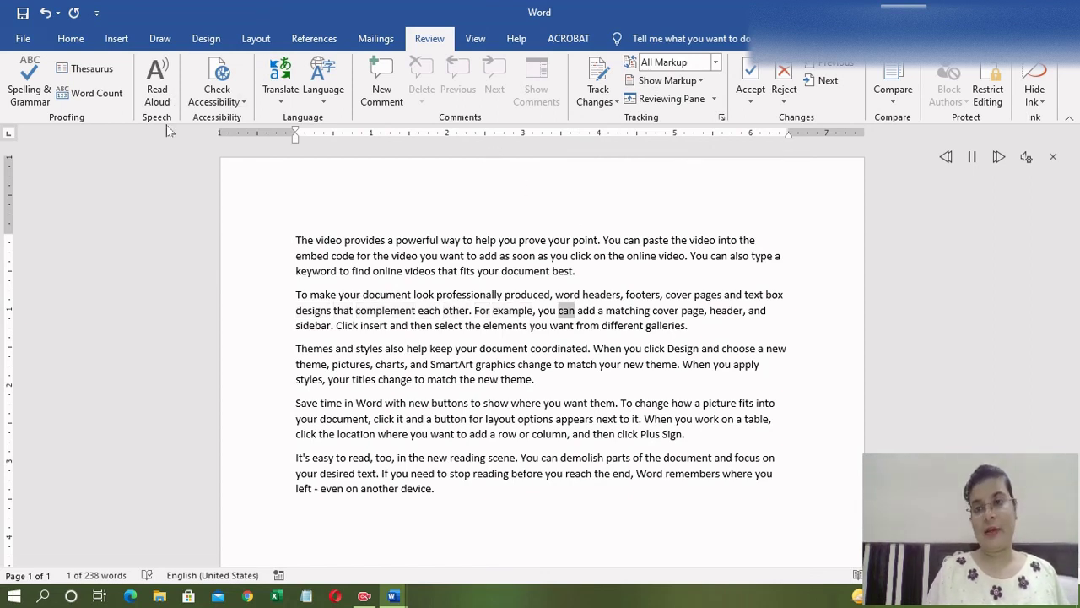
left_click(1054, 159)
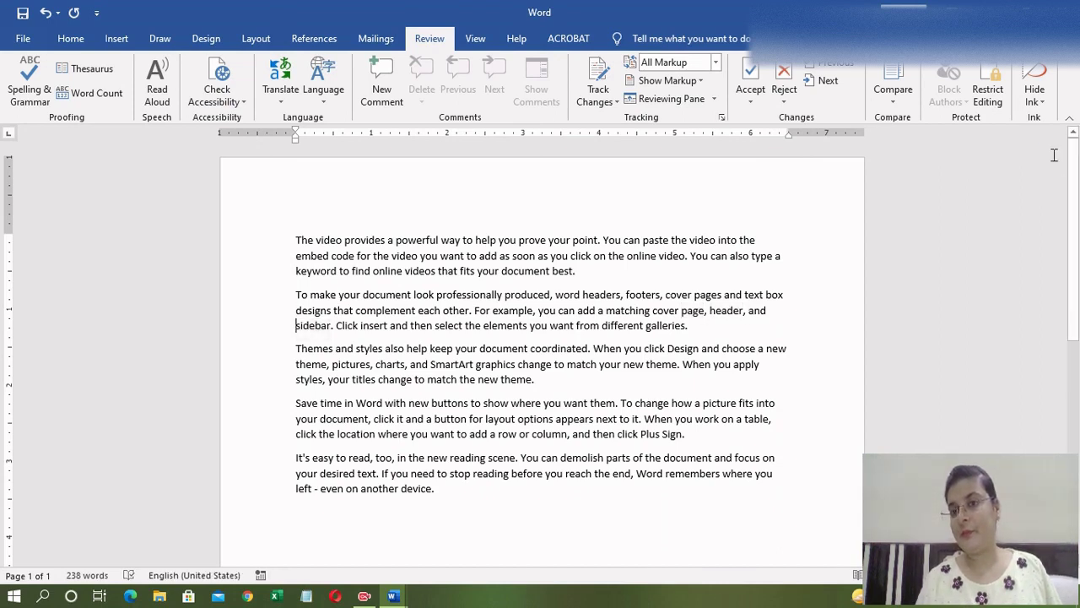